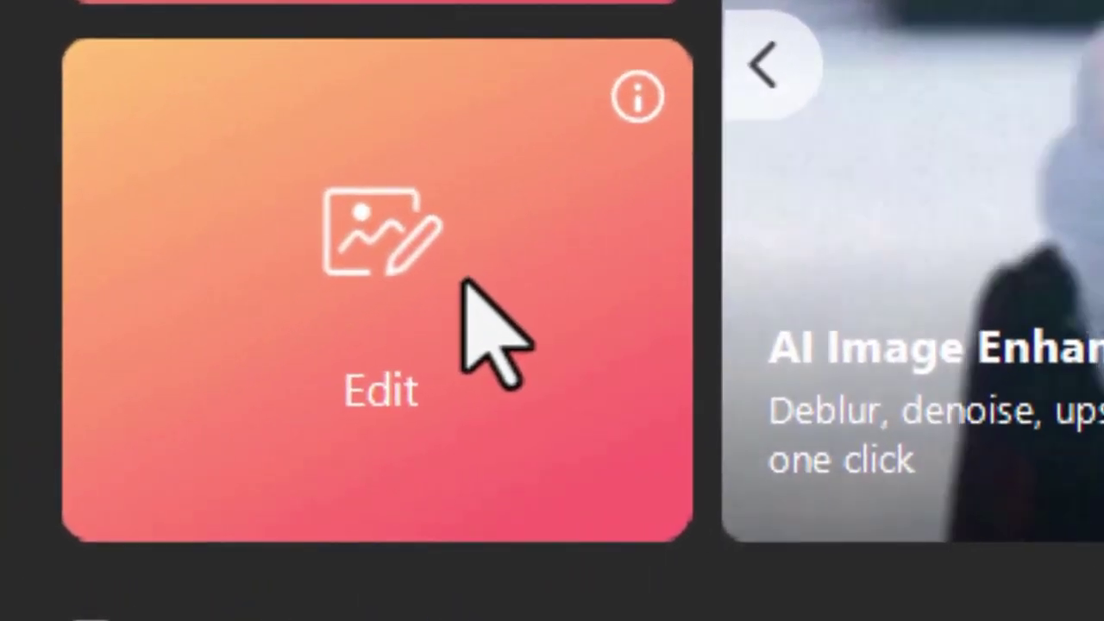
Step: Enter the photo editor in Expert mode from the start screen's Edit card
{"action": "left_click", "coordinate": [462, 281]}
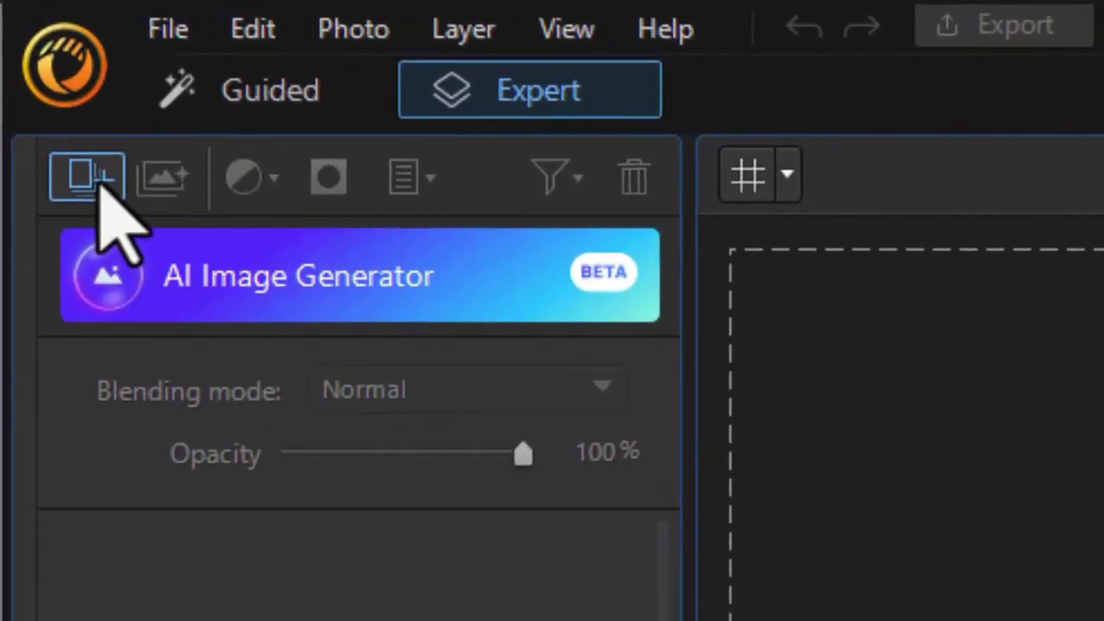
Step: Create an empty 600 × 400 px project named 'test' with a transparent background
{"action": "left_click", "coordinate": [98, 195]}
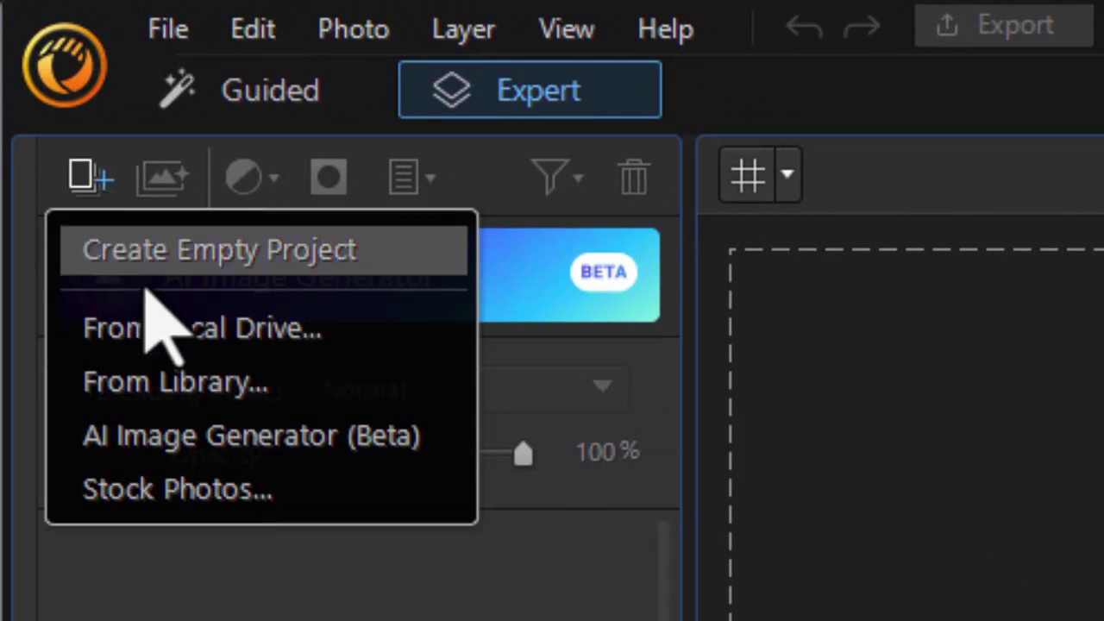
{"action": "left_click", "coordinate": [161, 255]}
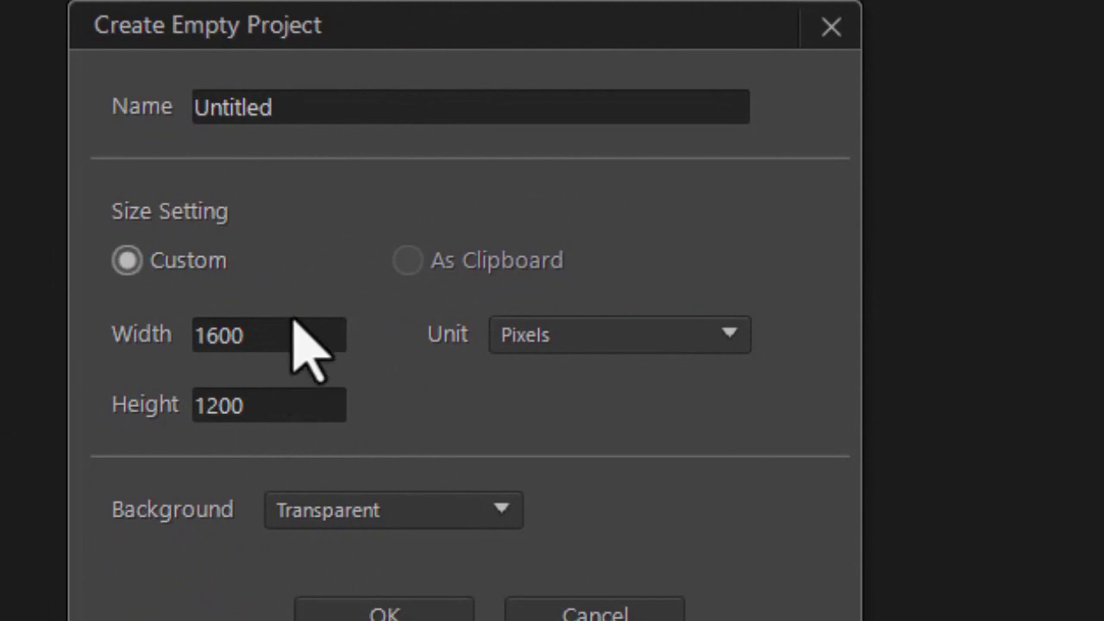
{"action": "double_click", "coordinate": [272, 336]}
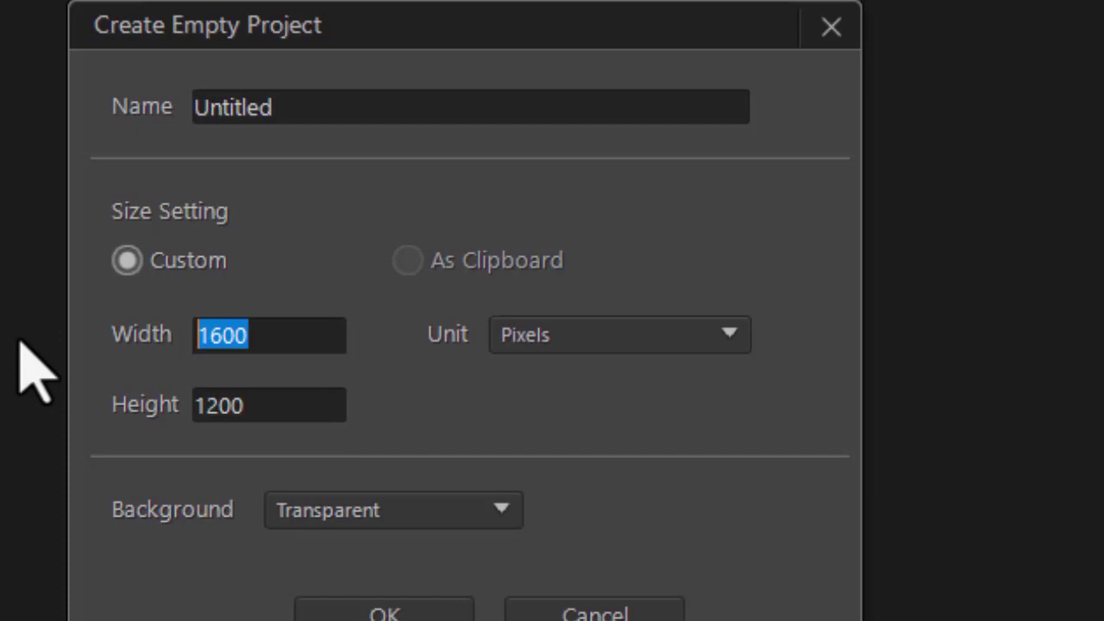
{"action": "type", "text": "6"}
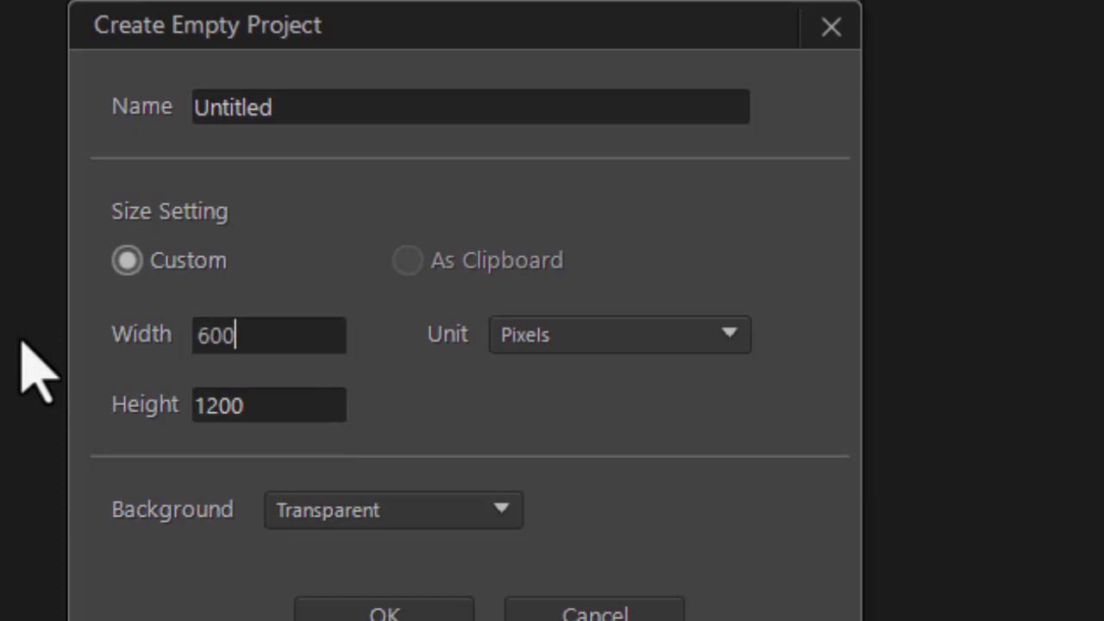
{"action": "key", "text": "Tab"}
{"action": "type", "text": "4"}
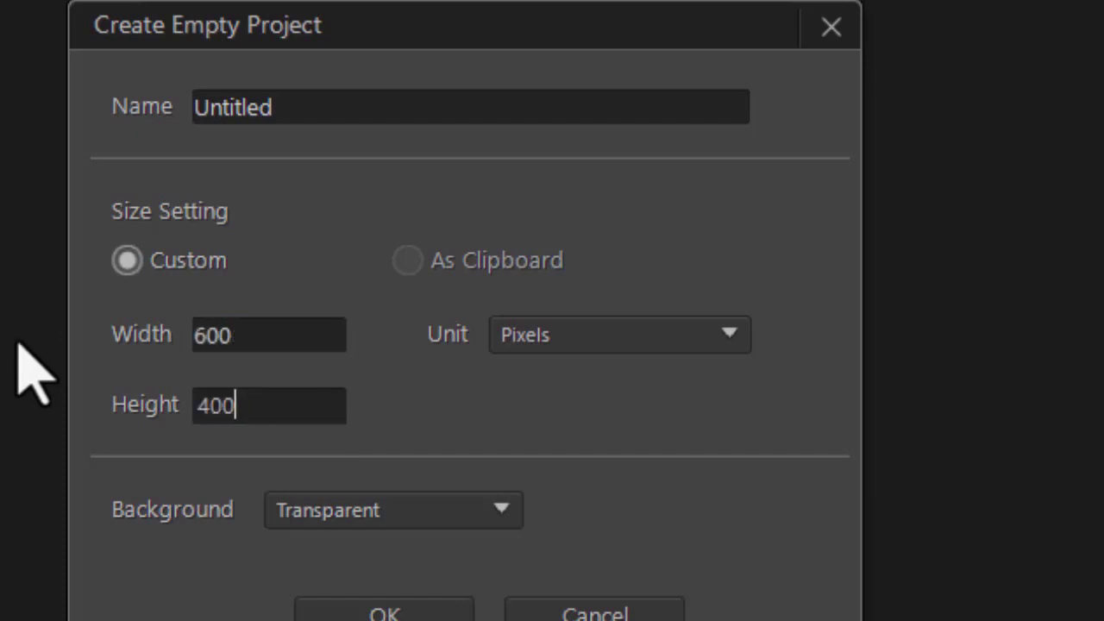
{"action": "type", "text": "00"}
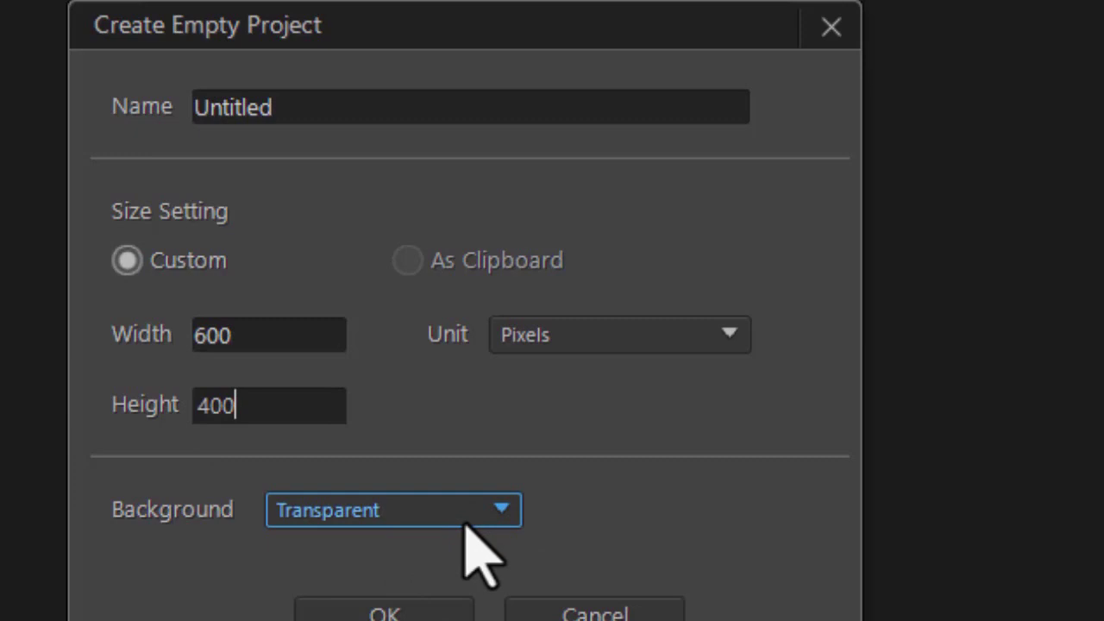
{"action": "double_click", "coordinate": [313, 108]}
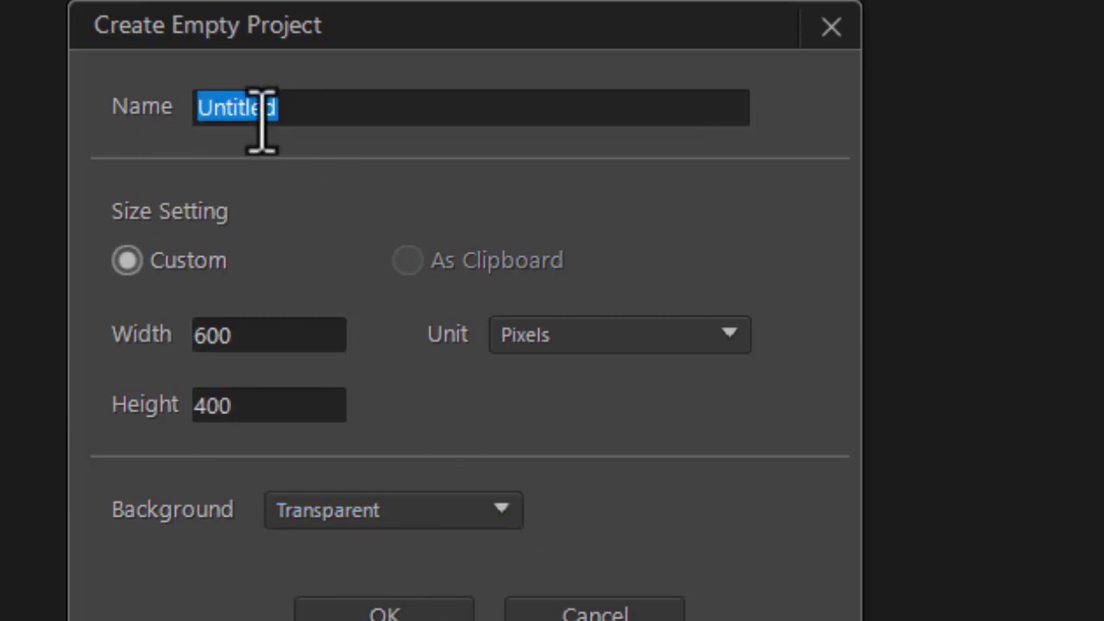
{"action": "type", "text": "te"}
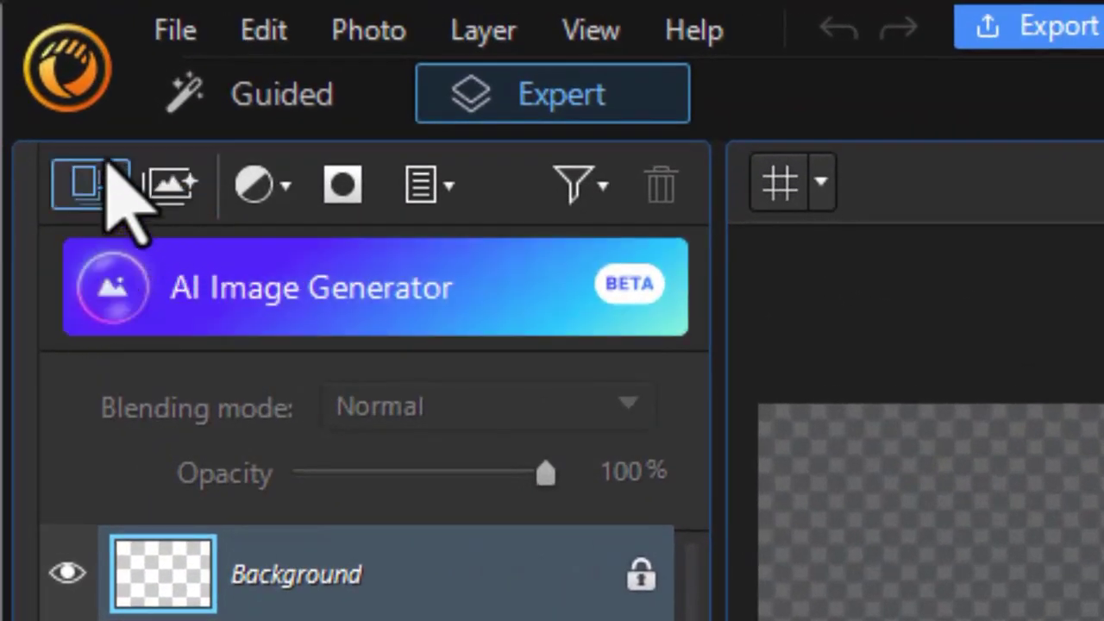
Step: Add an empty layer and draw a navy 424 × 218 px ellipse centred on the canvas
{"action": "left_click", "coordinate": [107, 191]}
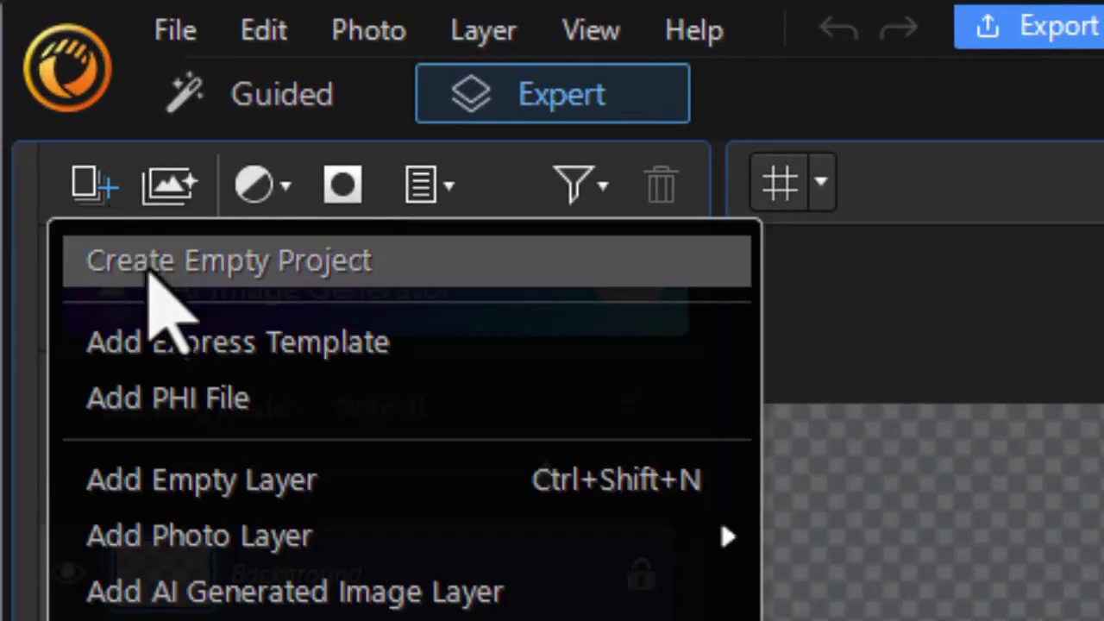
{"action": "left_click", "coordinate": [220, 470]}
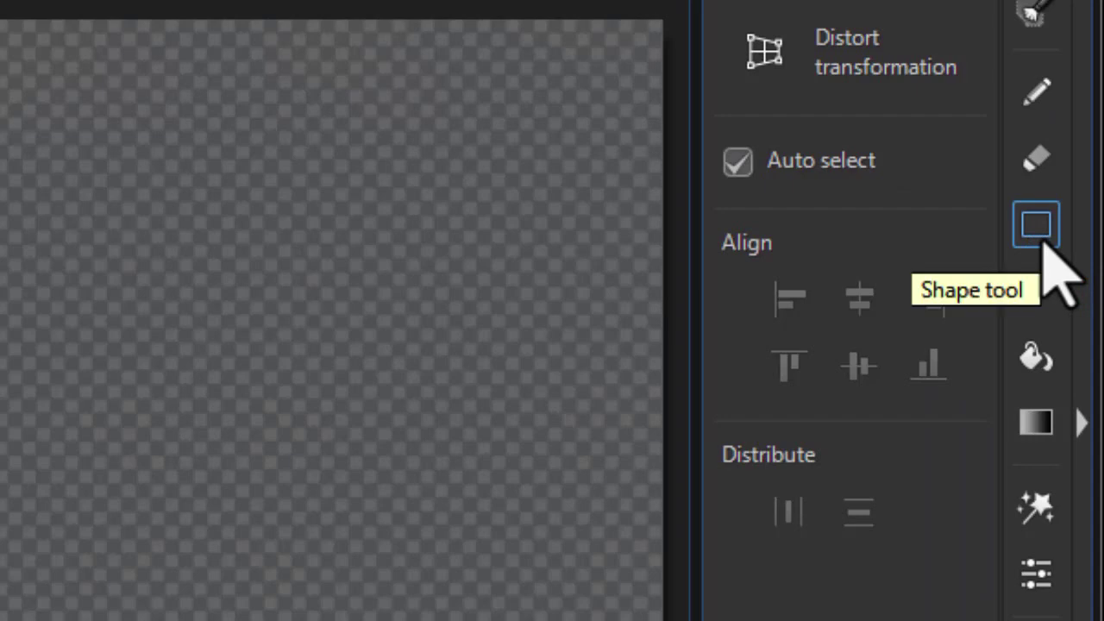
{"action": "left_click", "coordinate": [1036, 228]}
{"action": "left_click", "coordinate": [964, 24]}
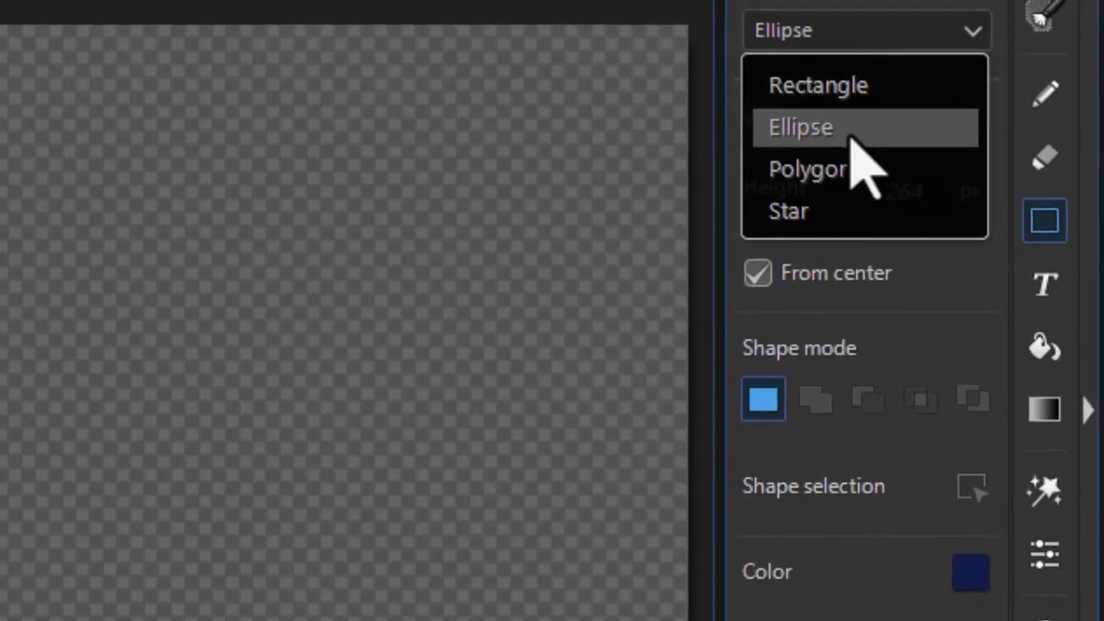
{"action": "left_click", "coordinate": [852, 138]}
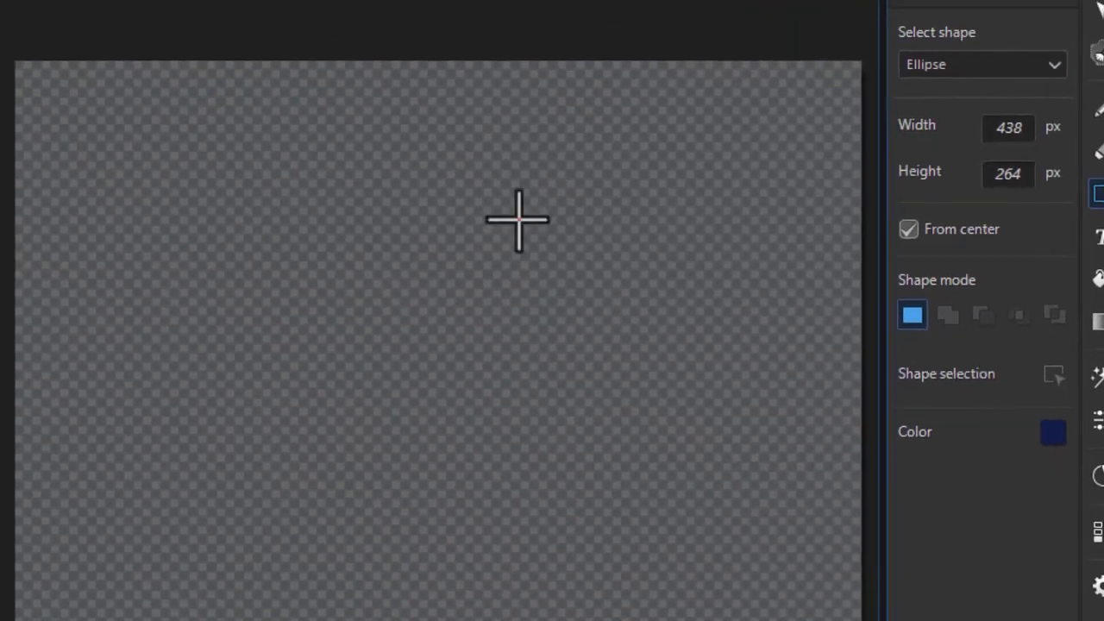
{"action": "left_click_drag", "start_coordinate": [0, 251], "coordinate": [39, 588]}
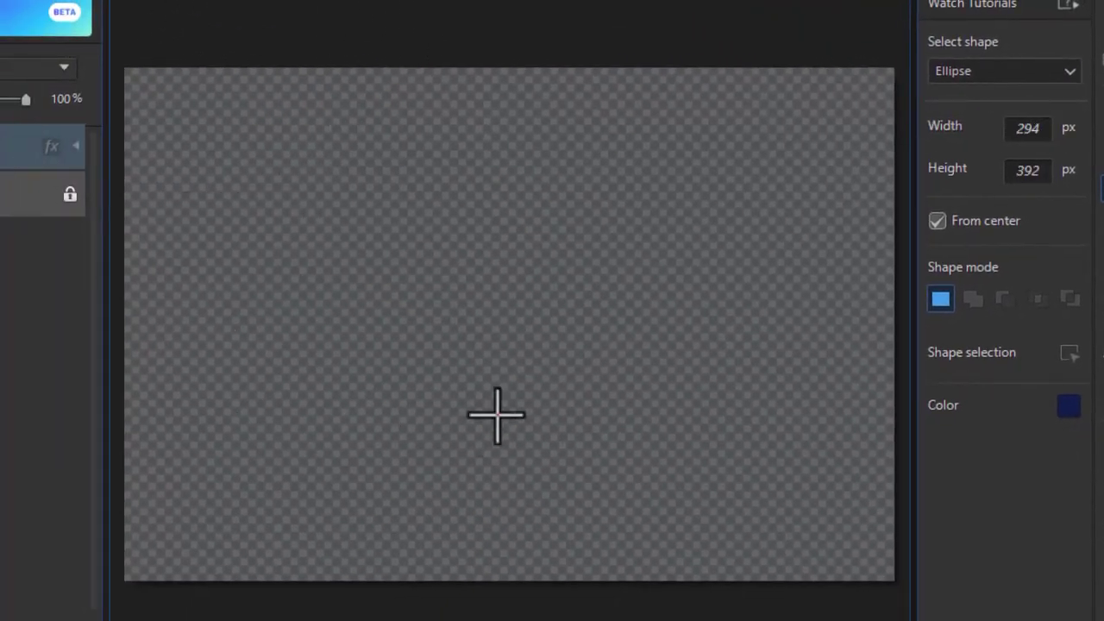
{"action": "mouse_move", "coordinate": [497, 414]}
{"action": "left_mouse_down"}
{"action": "mouse_move", "coordinate": [611, 299]}
{"action": "mouse_move", "coordinate": [569, 337]}
{"action": "mouse_move", "coordinate": [562, 314]}
{"action": "left_mouse_up"}
{"action": "mouse_move", "coordinate": [266, 148]}
{"action": "left_mouse_down"}
{"action": "mouse_move", "coordinate": [528, 276]}
{"action": "mouse_move", "coordinate": [477, 293]}
{"action": "left_mouse_up"}
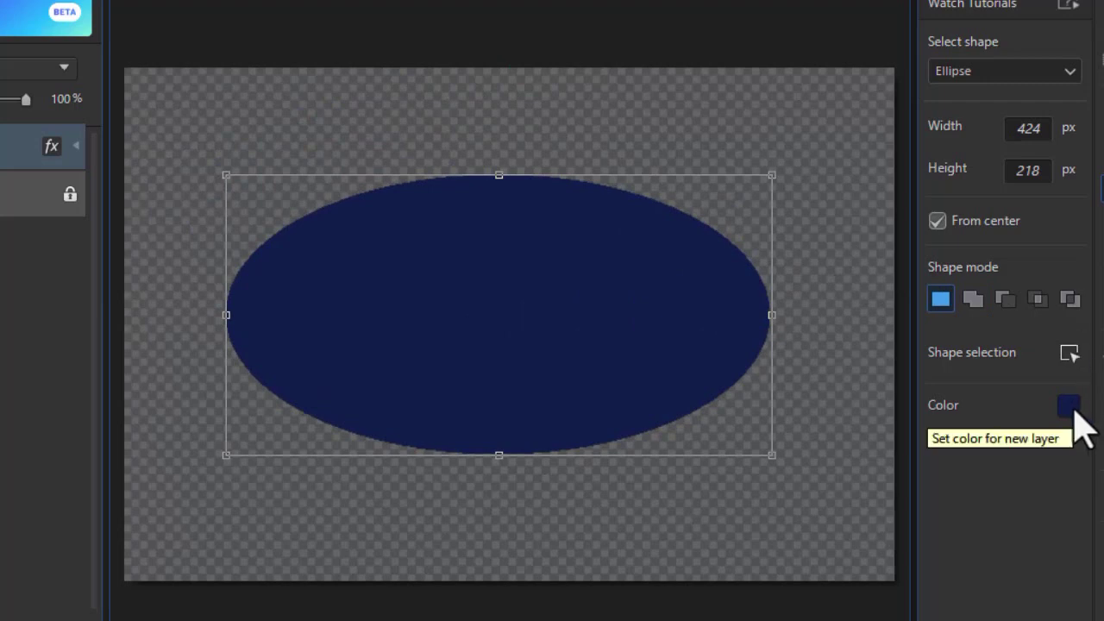
Step: Change the ellipse's fill colour from navy to dark teal #1b556c
{"action": "left_click", "coordinate": [1069, 405]}
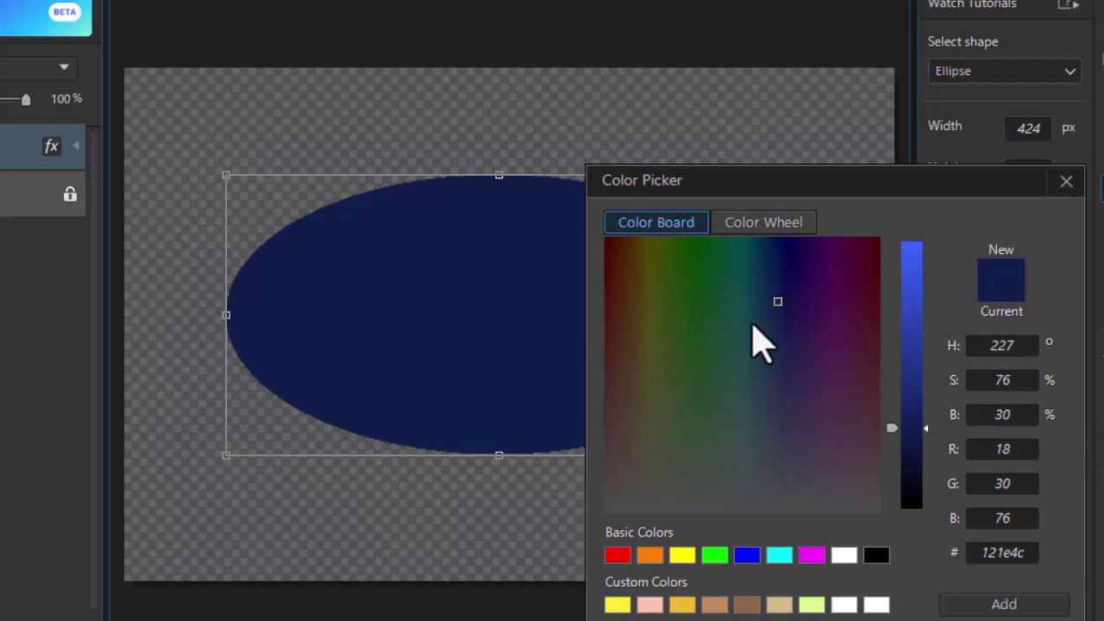
{"action": "left_click_drag", "start_coordinate": [774, 303], "coordinate": [754, 306]}
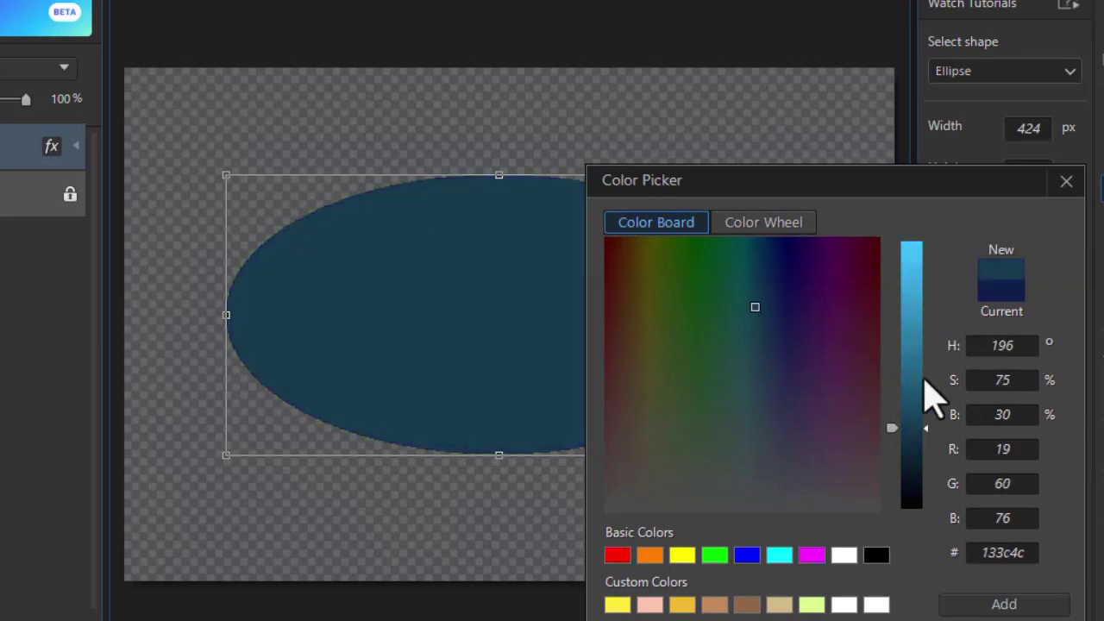
{"action": "left_click", "coordinate": [912, 366]}
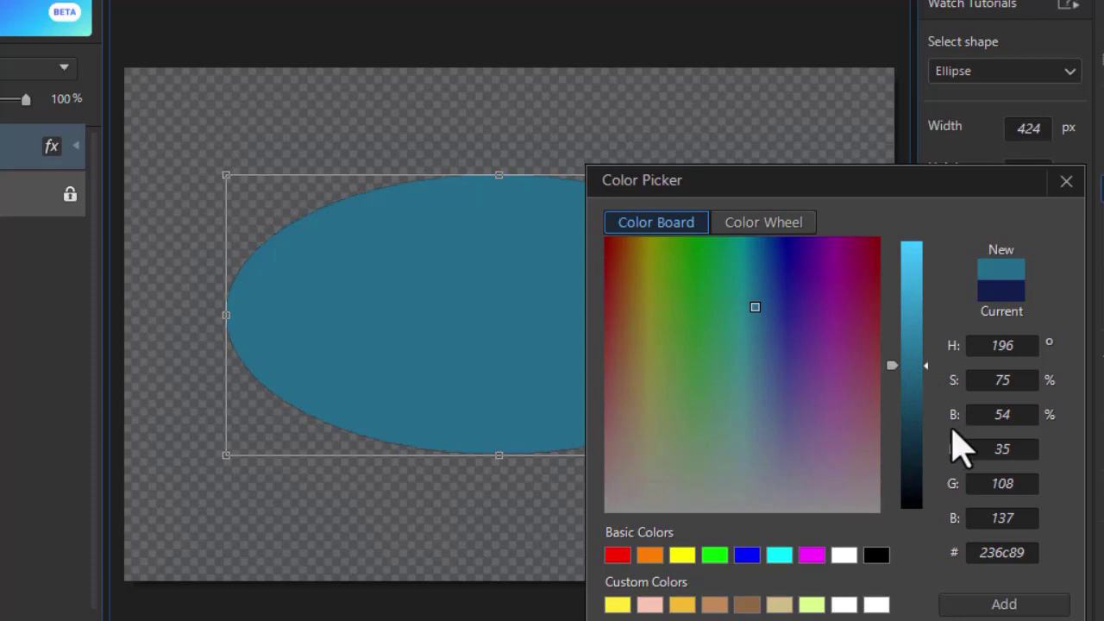
{"action": "left_click", "coordinate": [914, 395]}
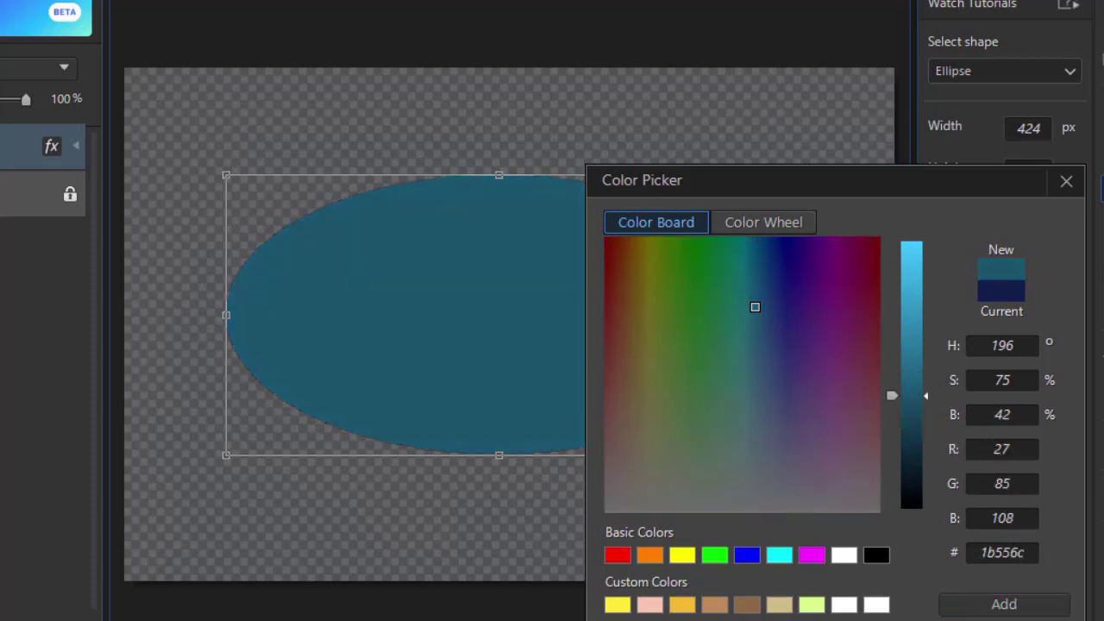
{"action": "key", "text": "Return"}
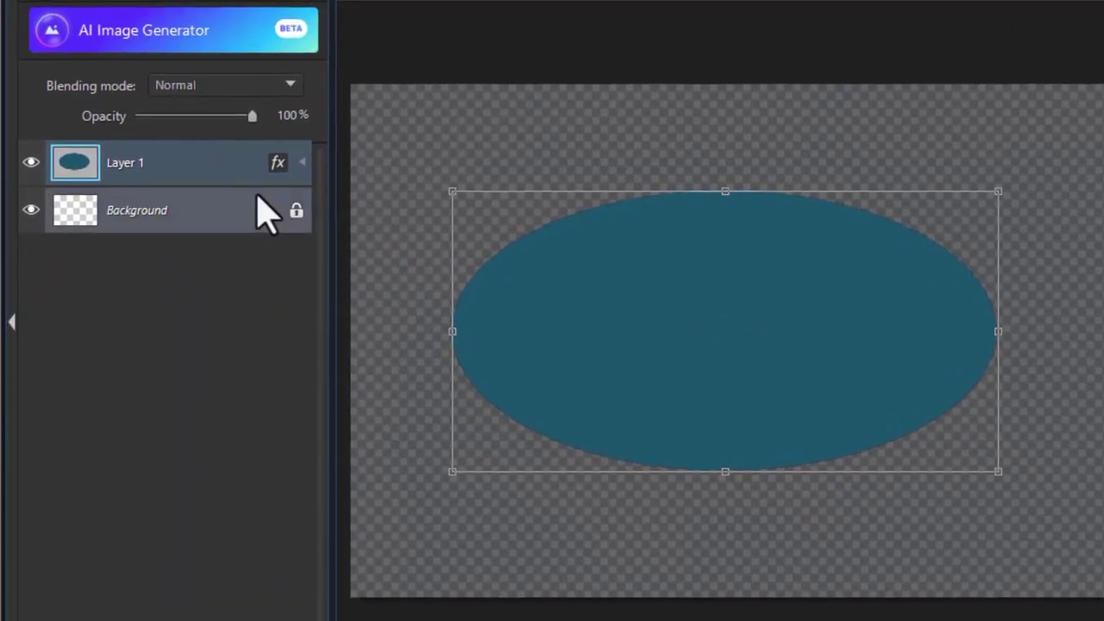
{"action": "left_click", "coordinate": [278, 163]}
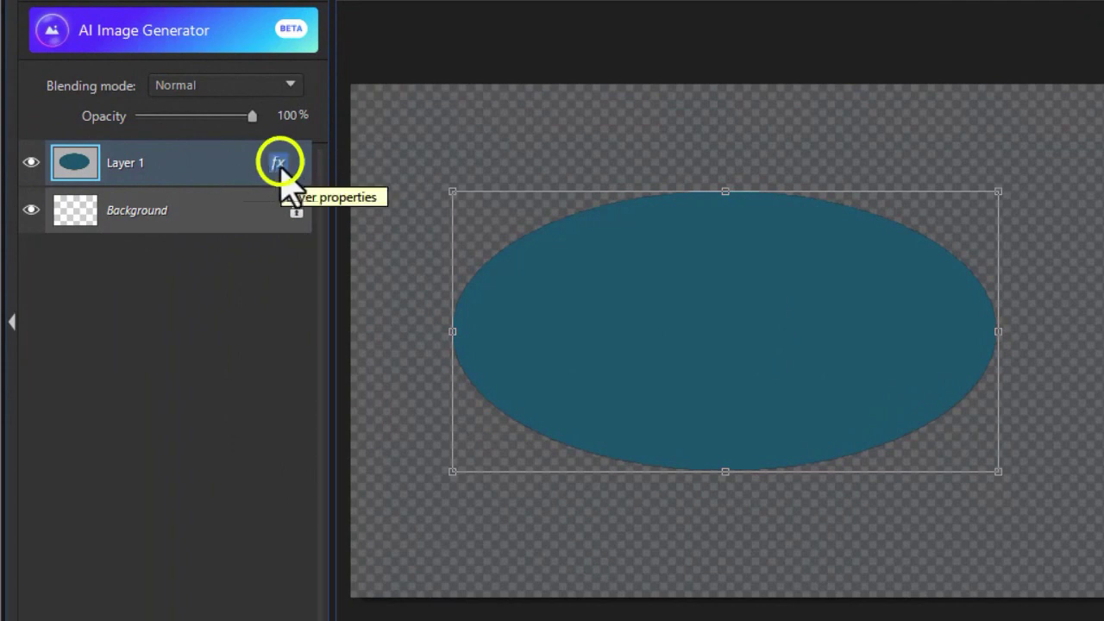
Step: Apply a Bevel & Emboss inner bevel of size 5 px to the ellipse layer
{"action": "left_click", "coordinate": [278, 163]}
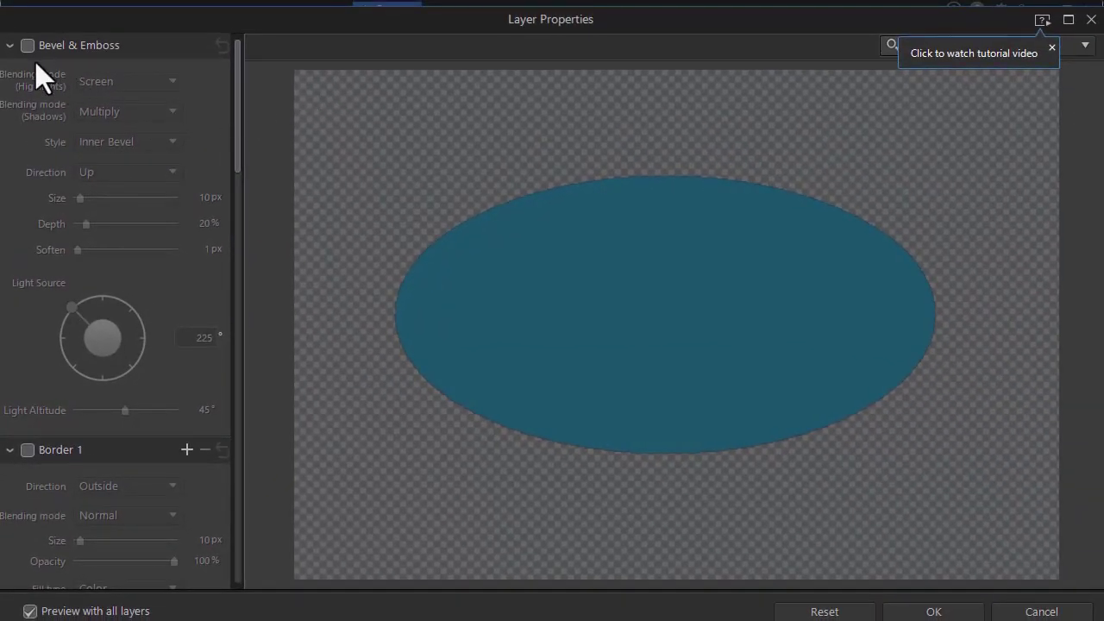
{"action": "left_click", "coordinate": [28, 46]}
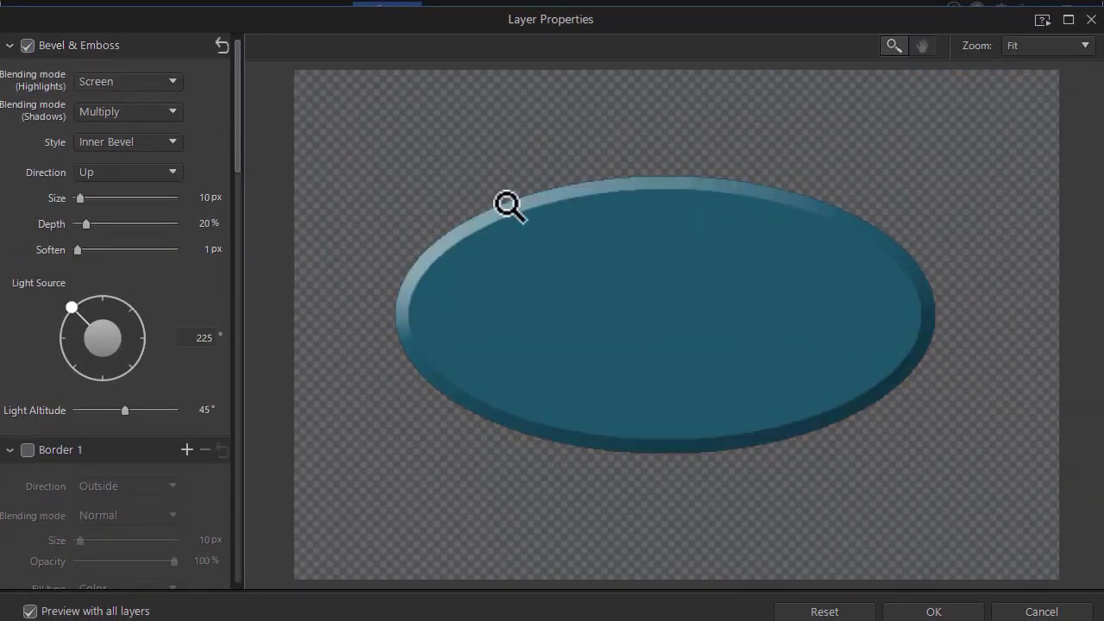
{"action": "left_click_drag", "start_coordinate": [78, 198], "coordinate": [76, 202]}
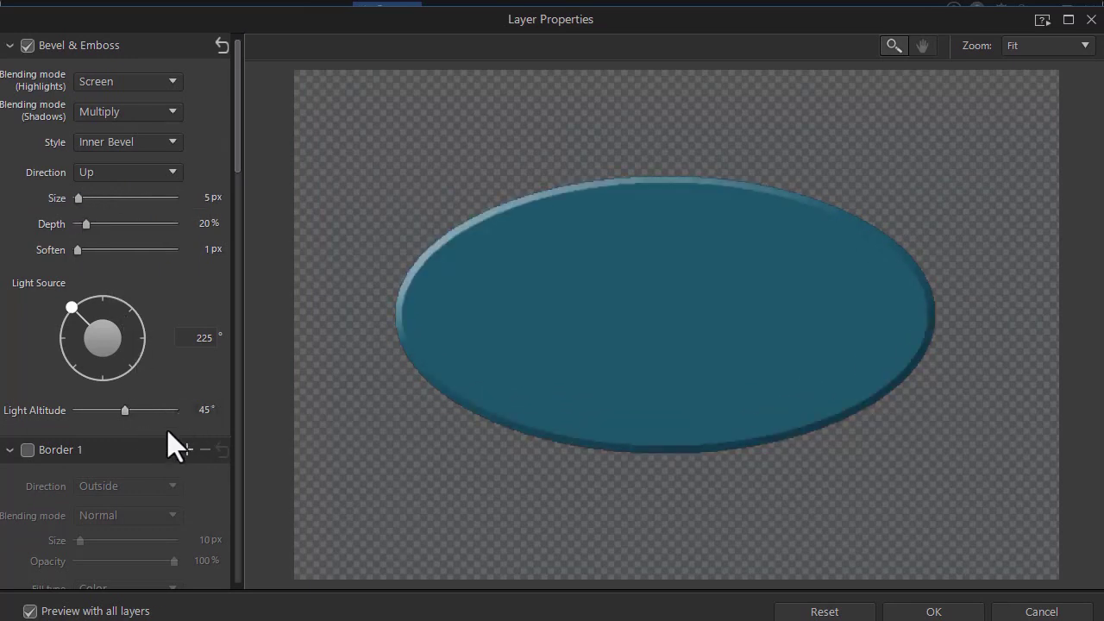
{"action": "left_click_drag", "start_coordinate": [239, 167], "coordinate": [217, 233]}
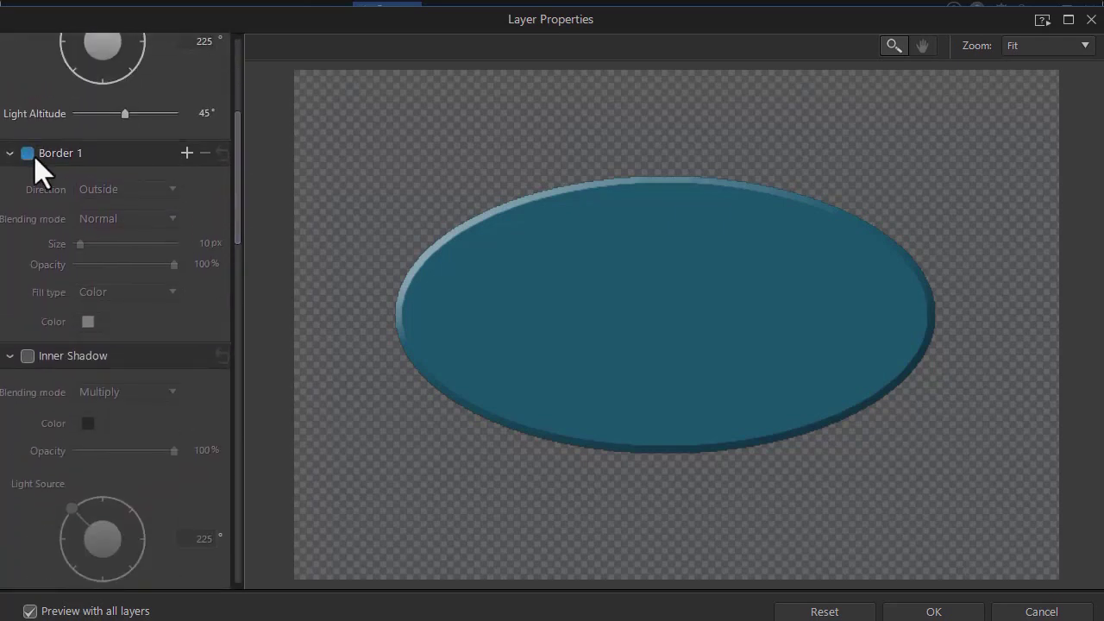
{"action": "left_click", "coordinate": [28, 153]}
{"action": "scroll", "coordinate": [155, 284], "scroll_direction": "down", "scroll_amount": 6}
Step: Turn on a Color Gradient using the blue preset and add an extra blue stop
{"action": "left_click_drag", "start_coordinate": [242, 364], "coordinate": [238, 432]}
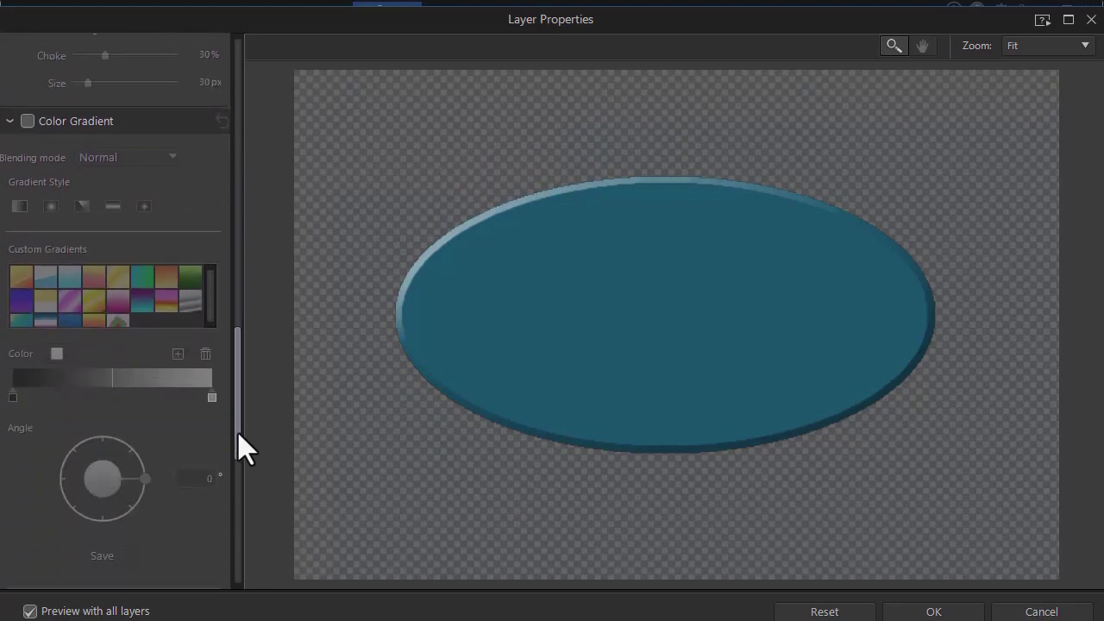
{"action": "left_click", "coordinate": [27, 121]}
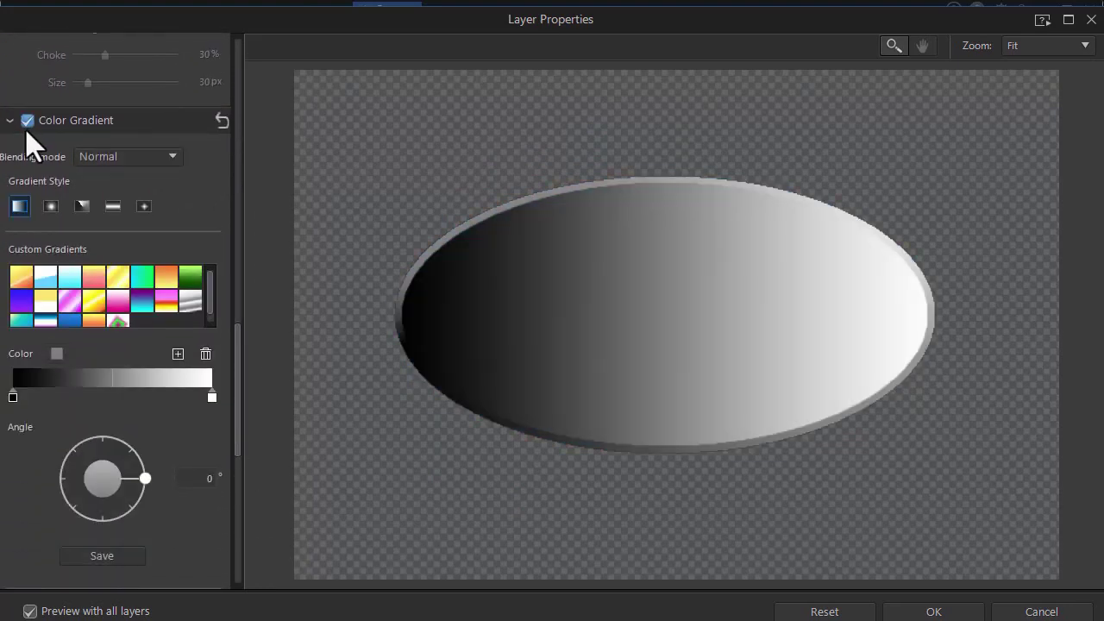
{"action": "left_click", "coordinate": [68, 317]}
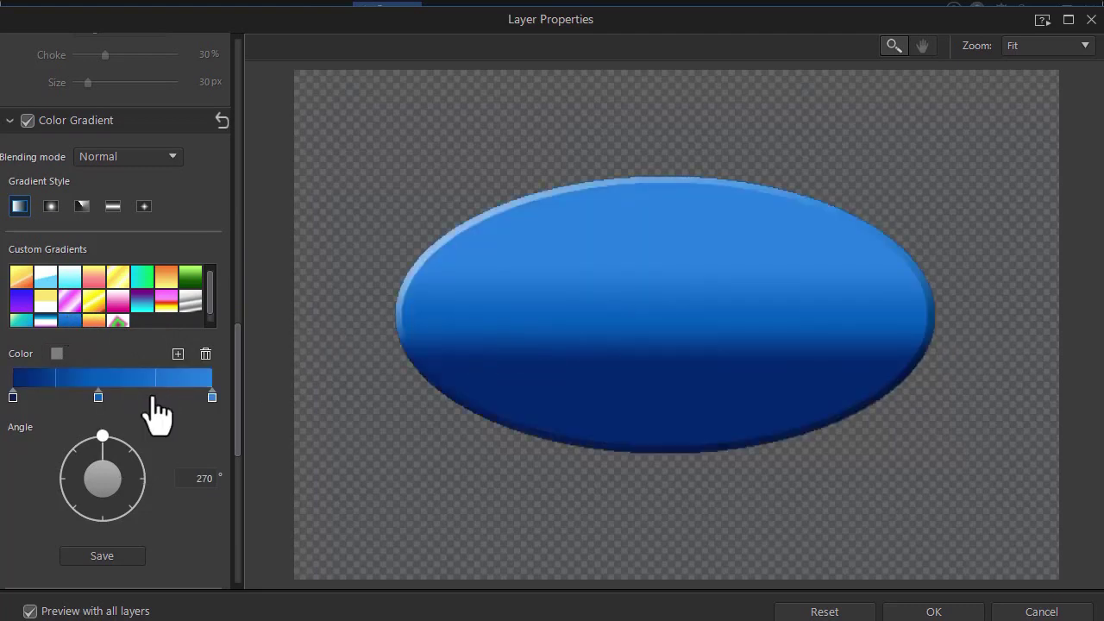
{"action": "left_click", "coordinate": [177, 355]}
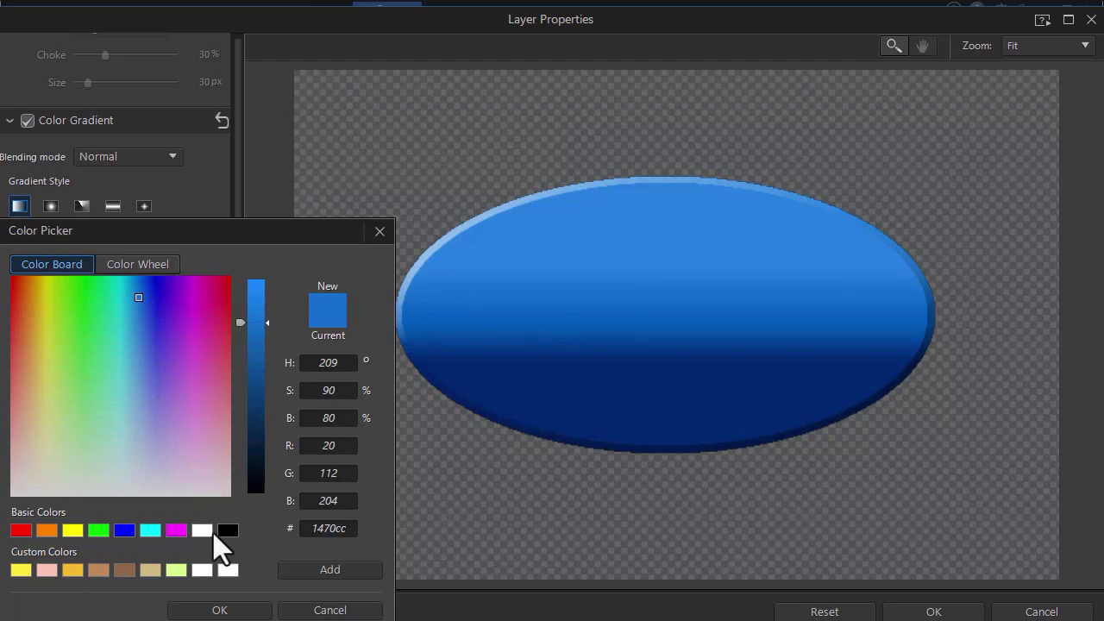
{"action": "key", "text": "Return"}
{"action": "left_click_drag", "start_coordinate": [86, 398], "coordinate": [98, 393]}
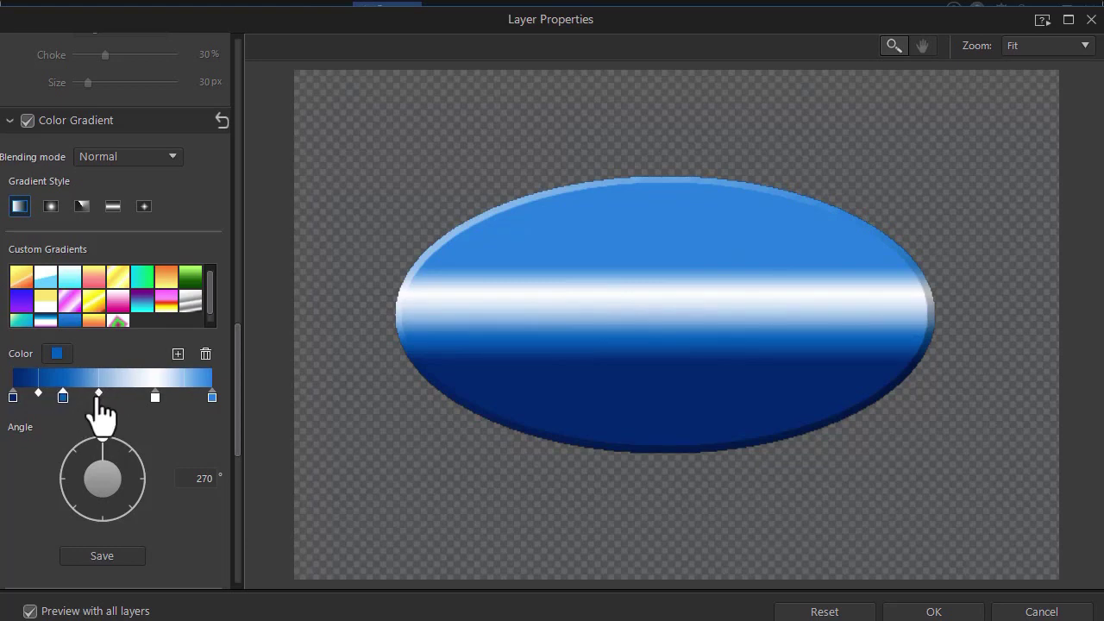
Step: Make one gradient stop white and position it into a crisp middle band, then apply
{"action": "left_click", "coordinate": [177, 353]}
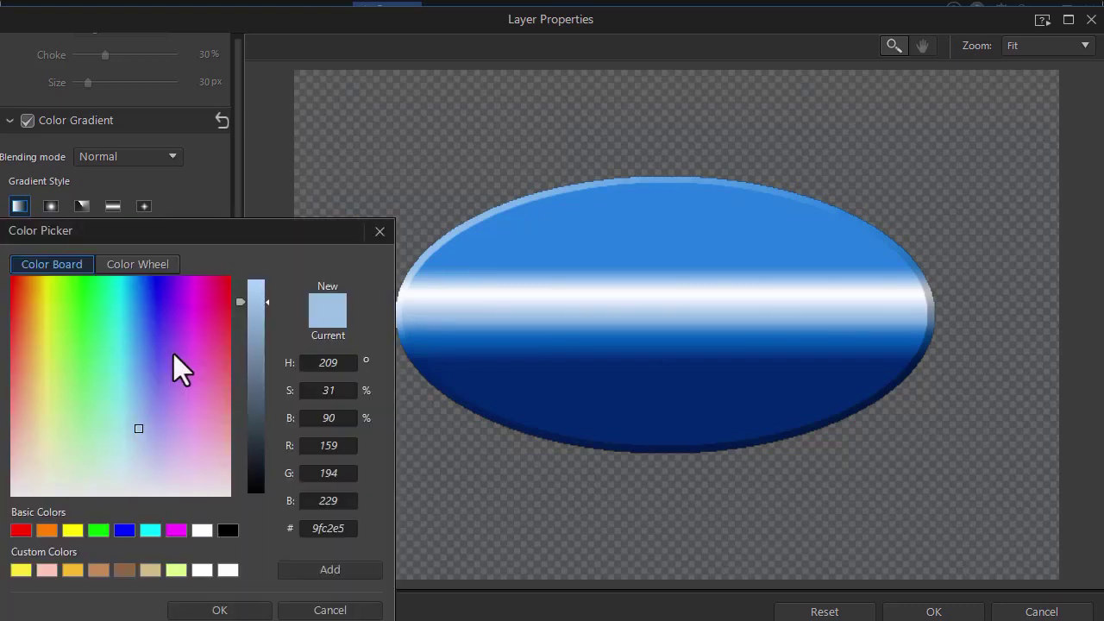
{"action": "left_click", "coordinate": [200, 530]}
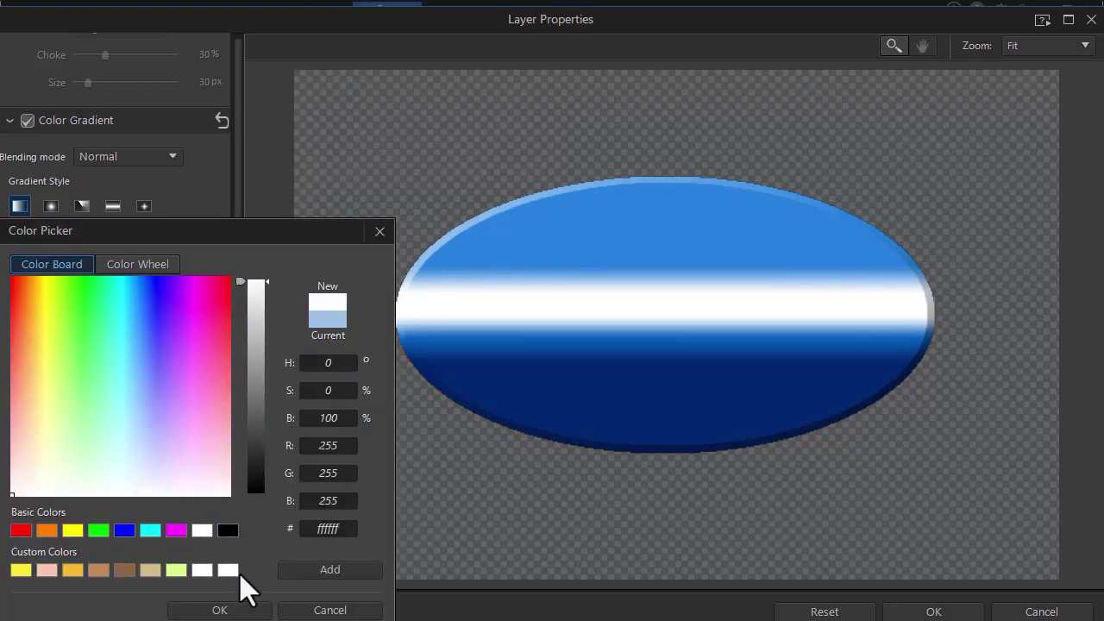
{"action": "left_click", "coordinate": [218, 607]}
{"action": "left_click_drag", "start_coordinate": [105, 401], "coordinate": [83, 417]}
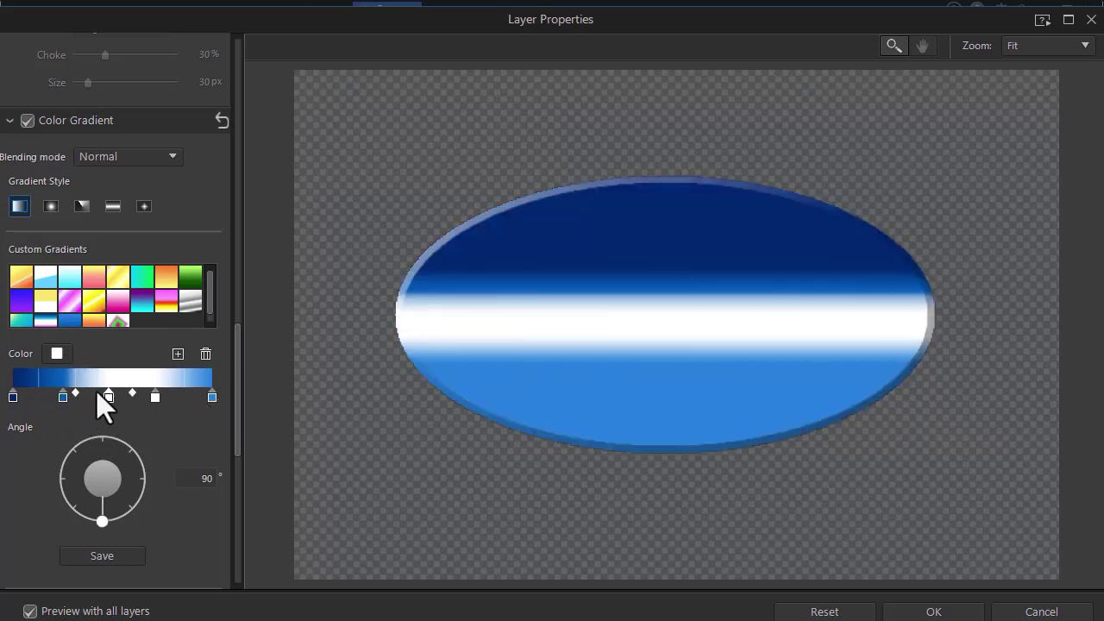
{"action": "left_click_drag", "start_coordinate": [104, 396], "coordinate": [152, 397]}
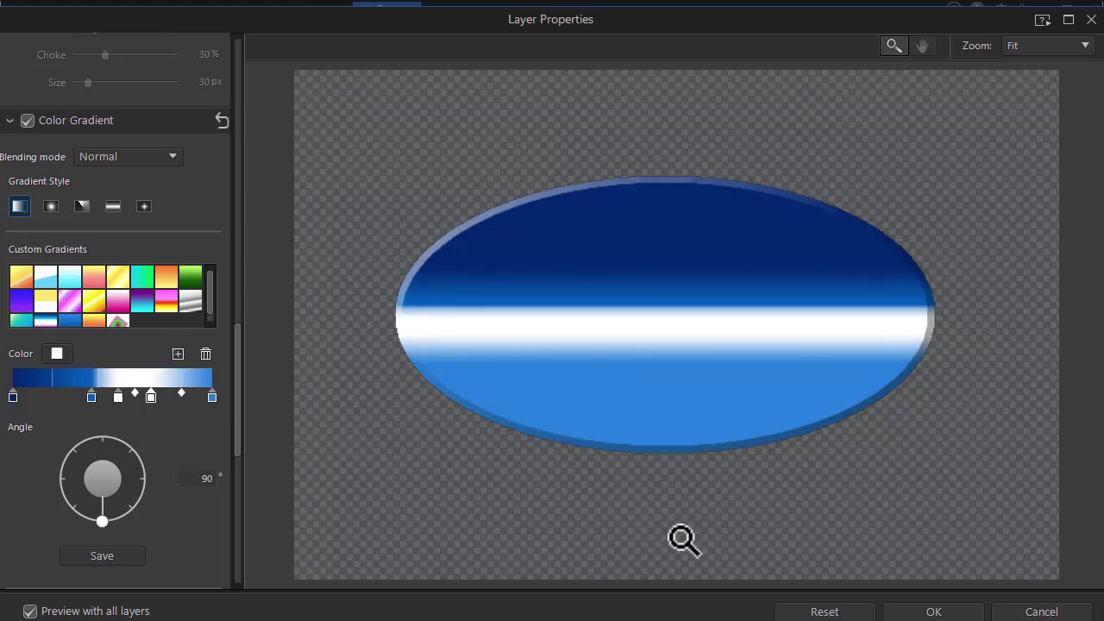
{"action": "left_click", "coordinate": [938, 612]}
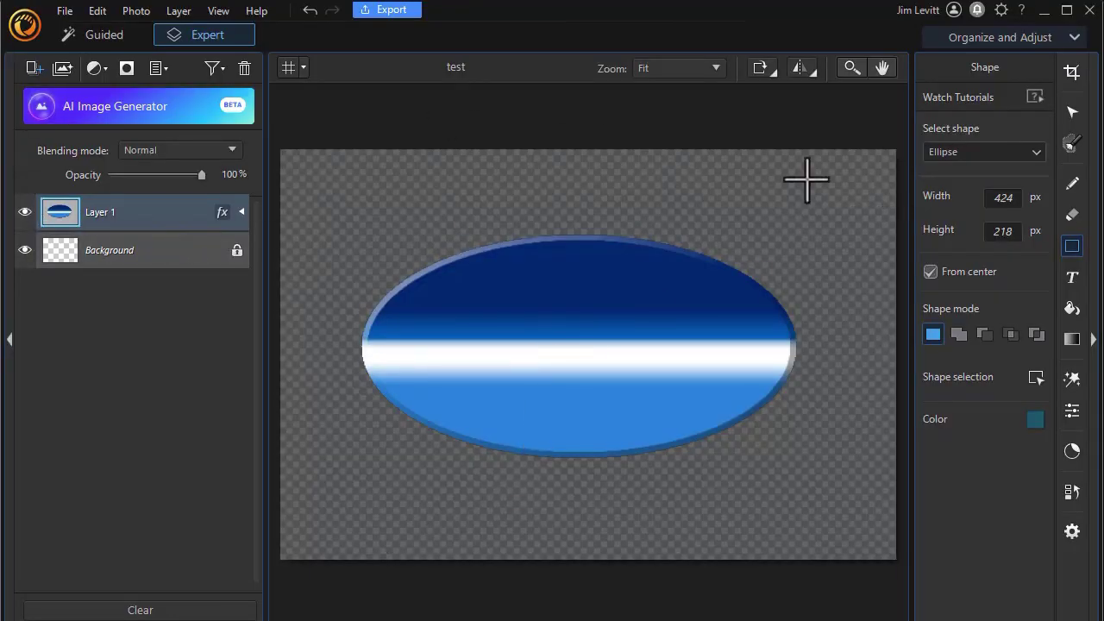
Step: Add white 'ABC Printing' text on one line at the top of the ellipse
{"action": "left_click", "coordinate": [1071, 278]}
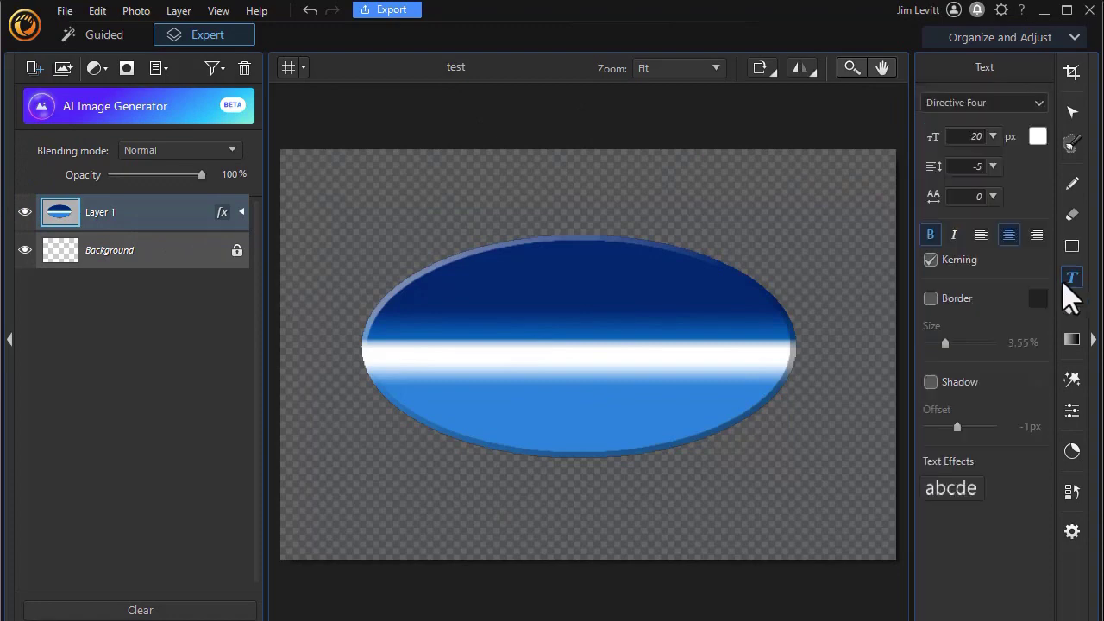
{"action": "left_click", "coordinate": [523, 319]}
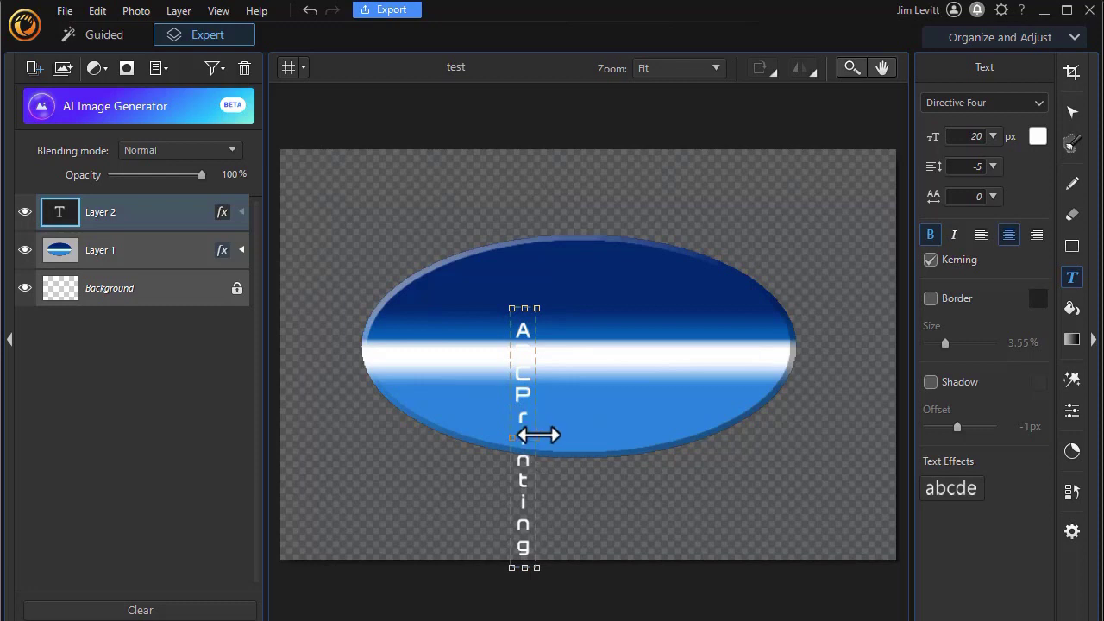
{"action": "left_click_drag", "start_coordinate": [538, 434], "coordinate": [781, 434]}
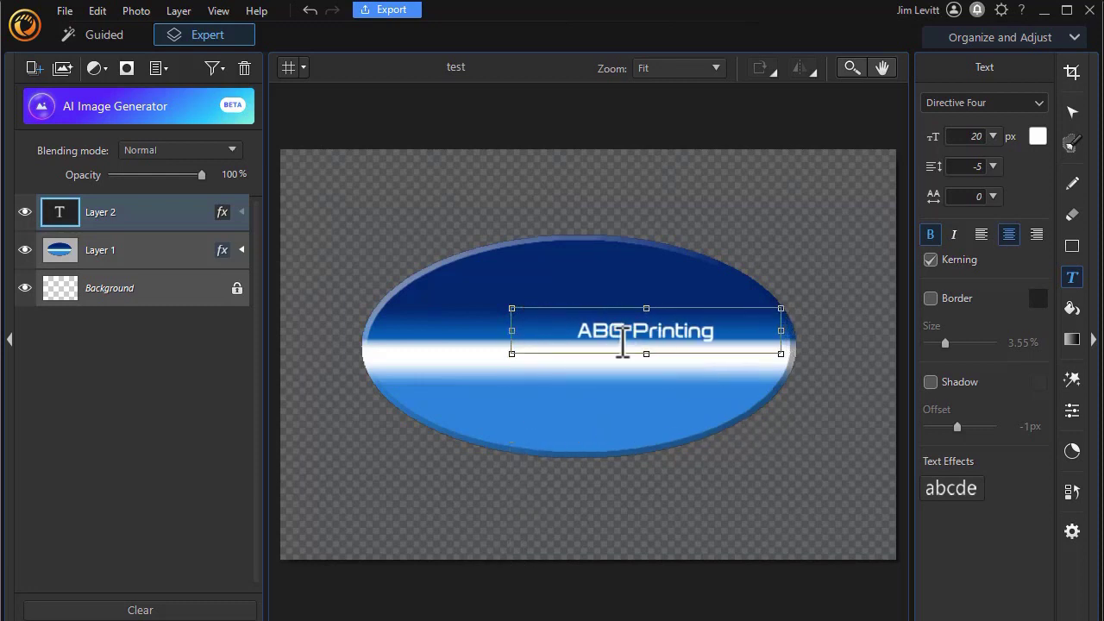
{"action": "left_click_drag", "start_coordinate": [611, 301], "coordinate": [545, 274]}
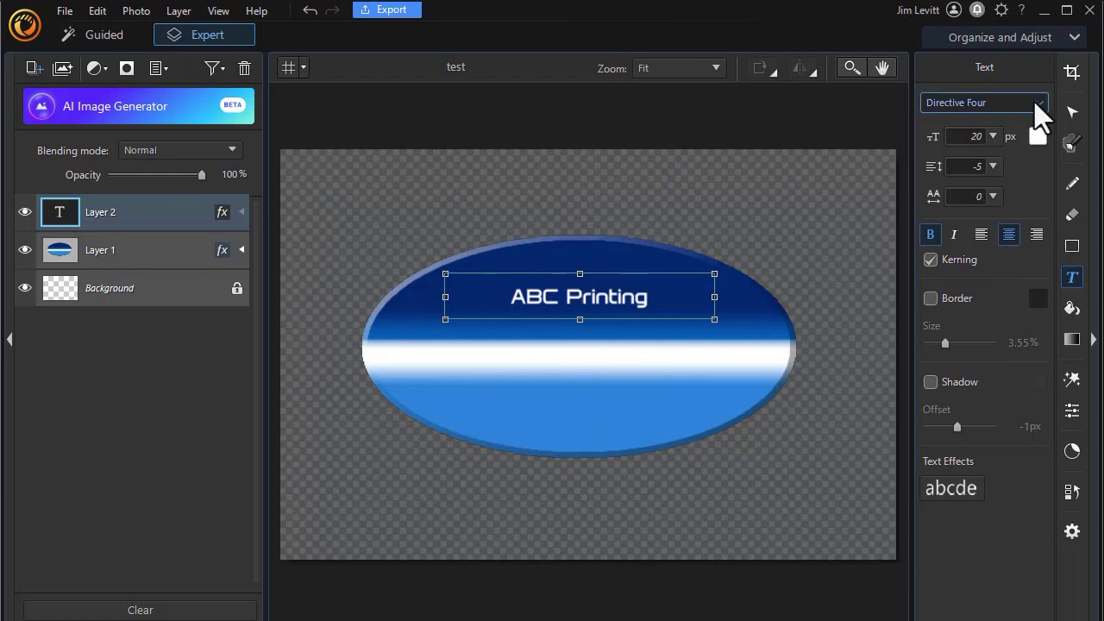
Step: Set the title to the Douar font at 27 px and nudge it slightly higher
{"action": "left_click", "coordinate": [1037, 103]}
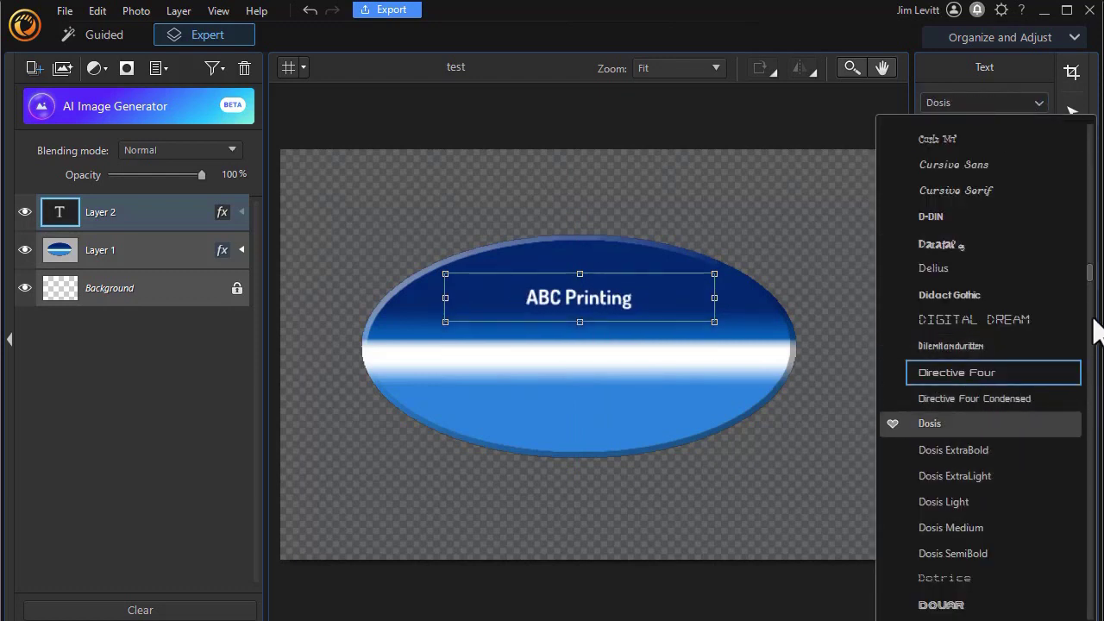
{"action": "left_click", "coordinate": [940, 604]}
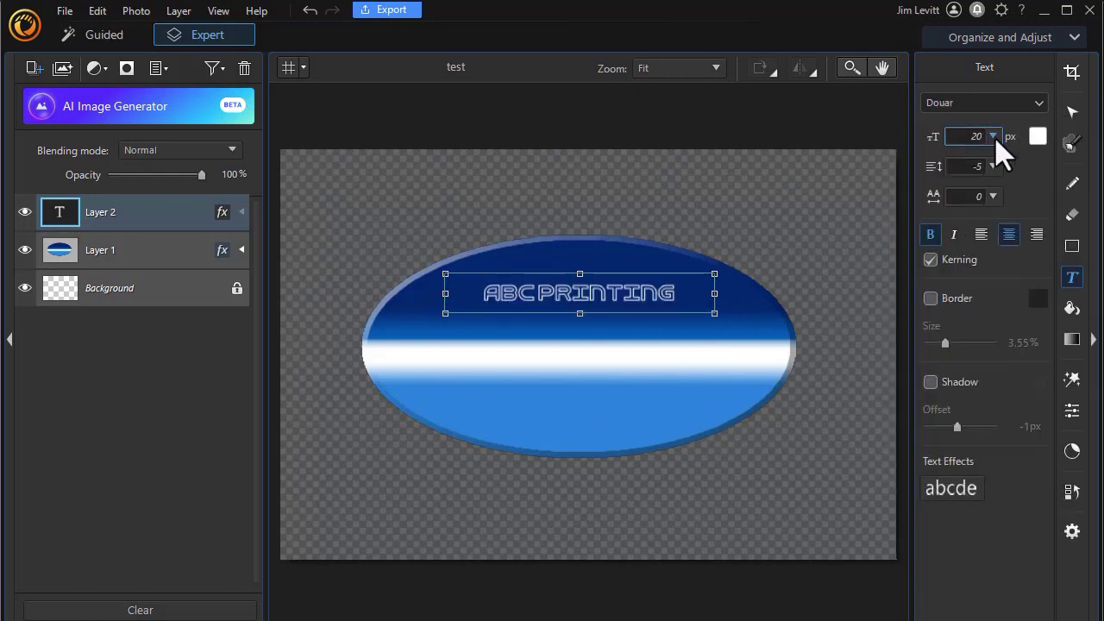
{"action": "left_click", "coordinate": [993, 136]}
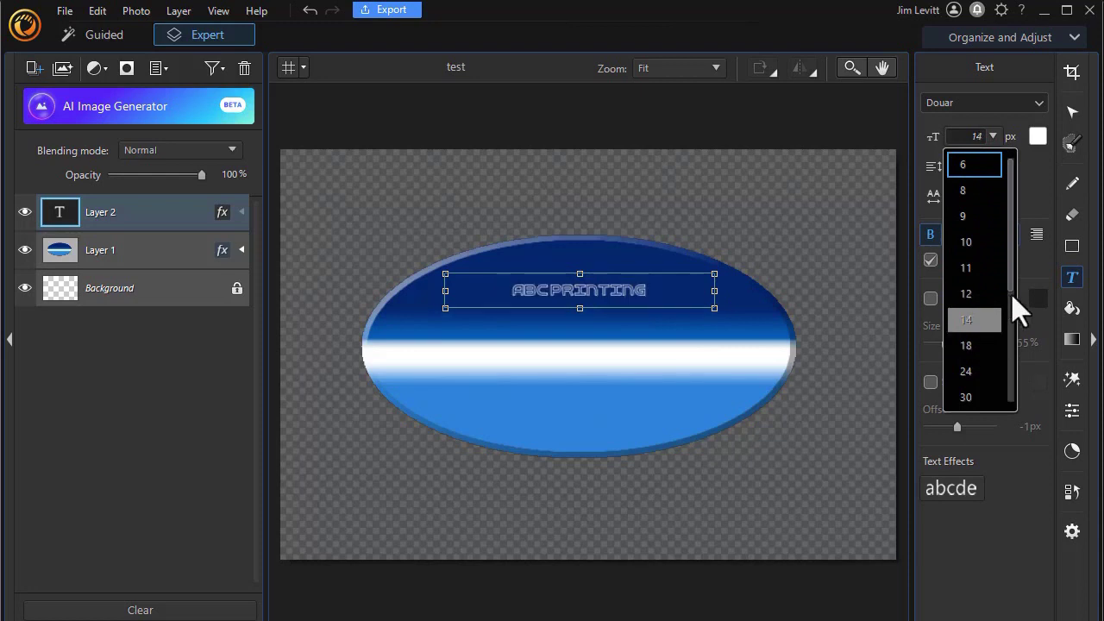
{"action": "left_click", "coordinate": [965, 397]}
{"action": "left_click", "coordinate": [969, 137]}
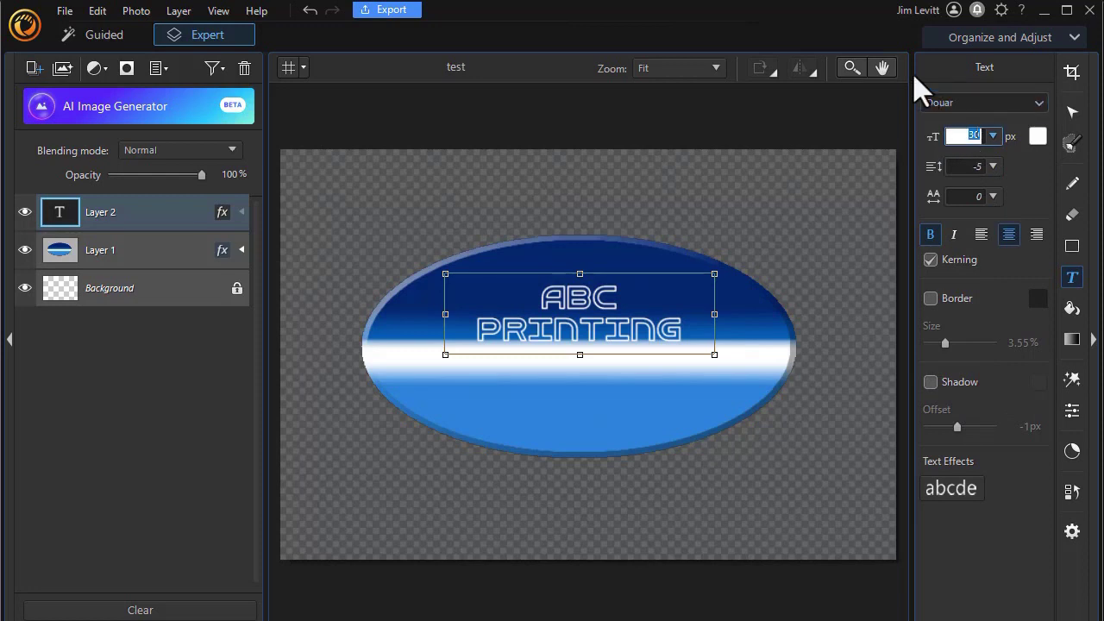
{"action": "type", "text": "27"}
{"action": "key", "text": "Return"}
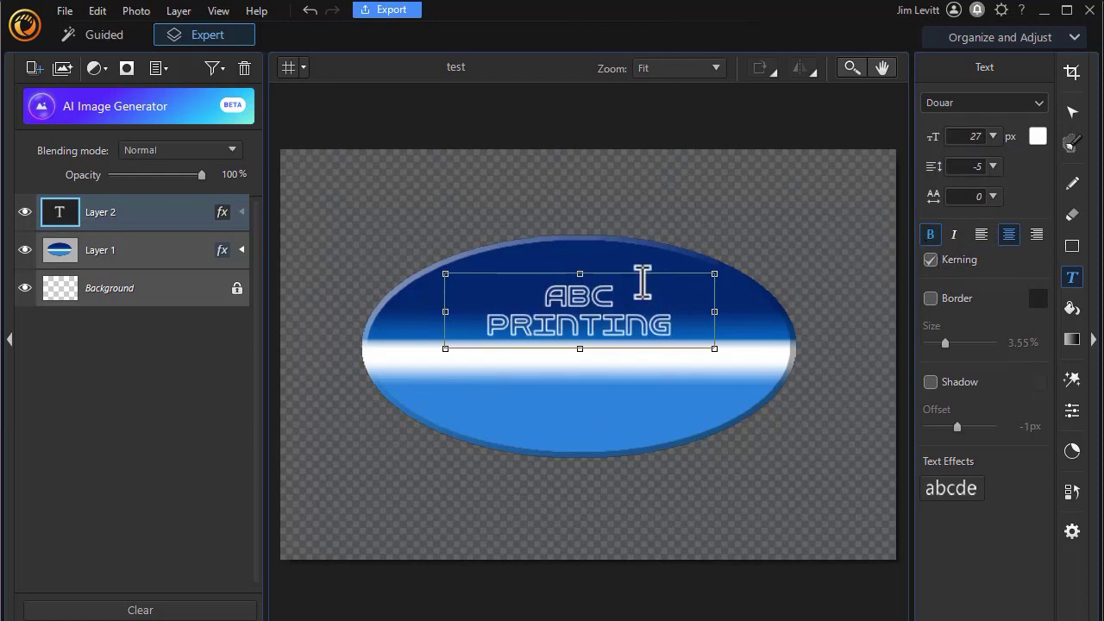
{"action": "left_click_drag", "start_coordinate": [645, 278], "coordinate": [648, 261]}
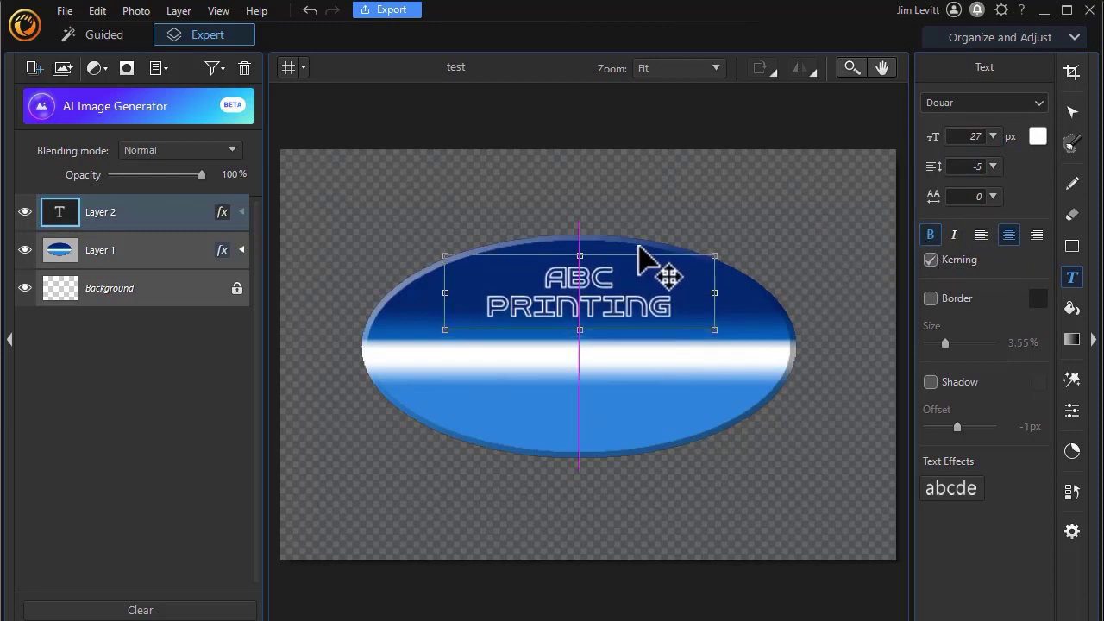
{"action": "left_click", "coordinate": [525, 406]}
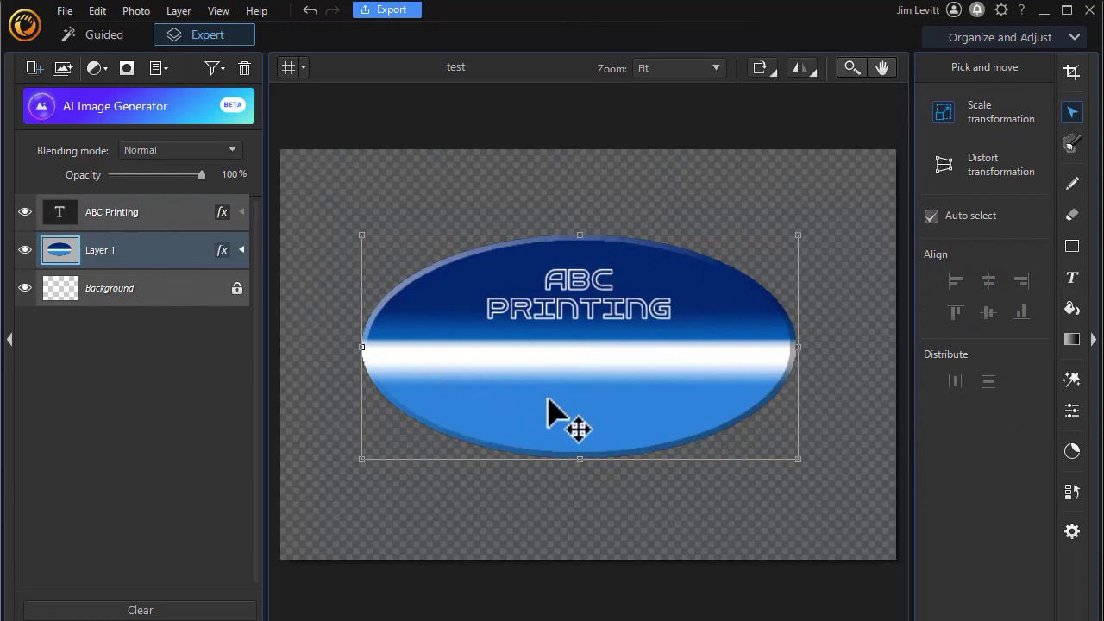
{"action": "left_click", "coordinate": [546, 394]}
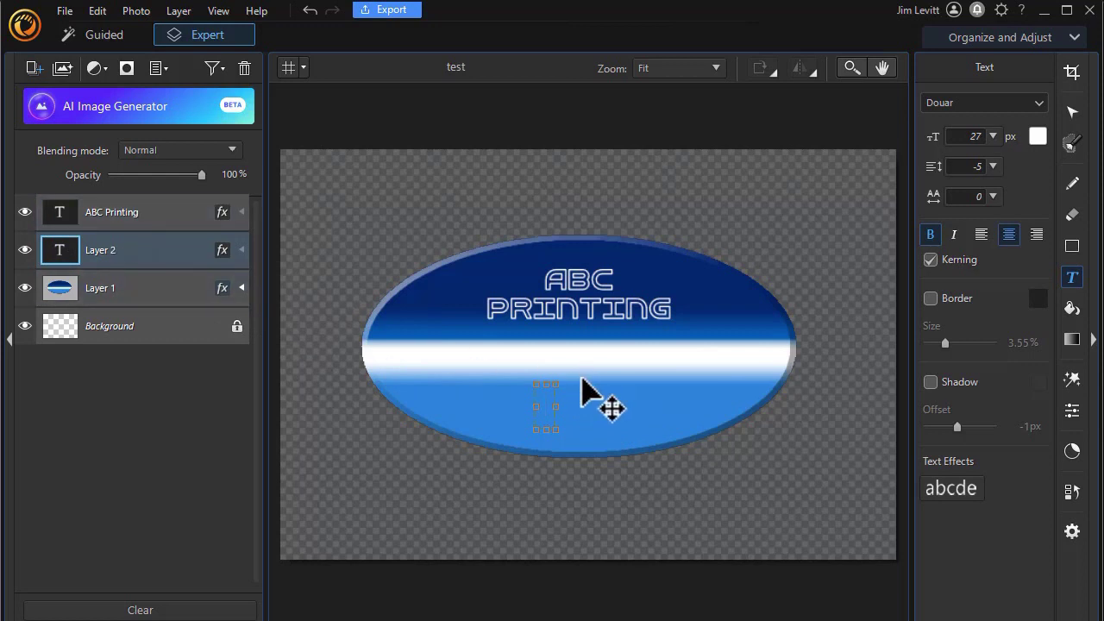
Step: Type the tagline 'Your hometown solution' in Earthbound 24 px, centred on the lower ellipse
{"action": "type", "text": "Y"}
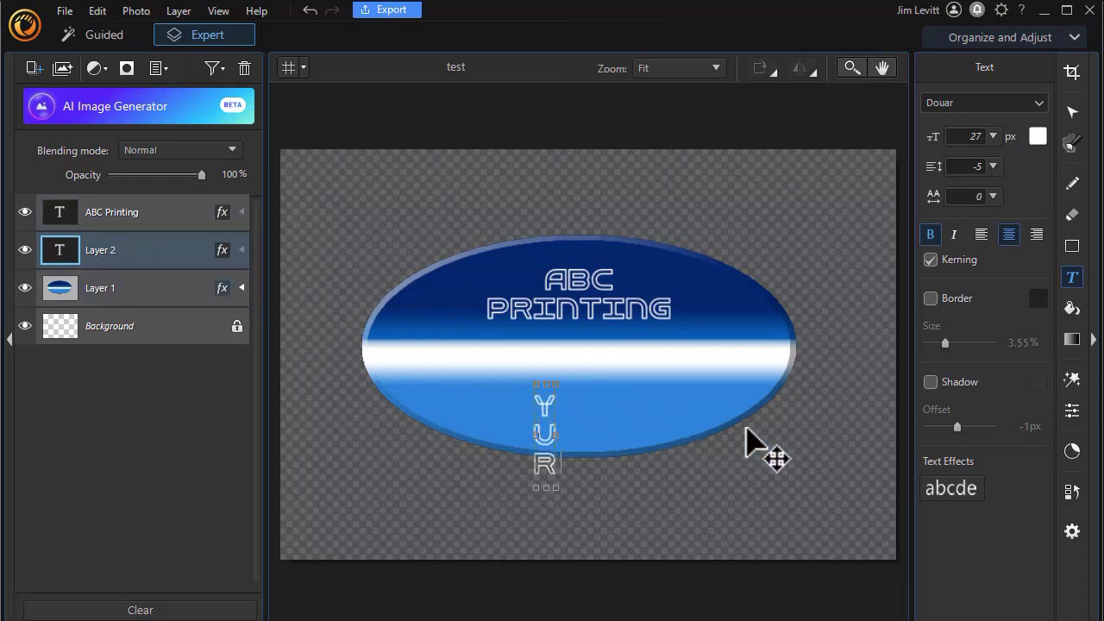
{"action": "type", "text": "OURHO"}
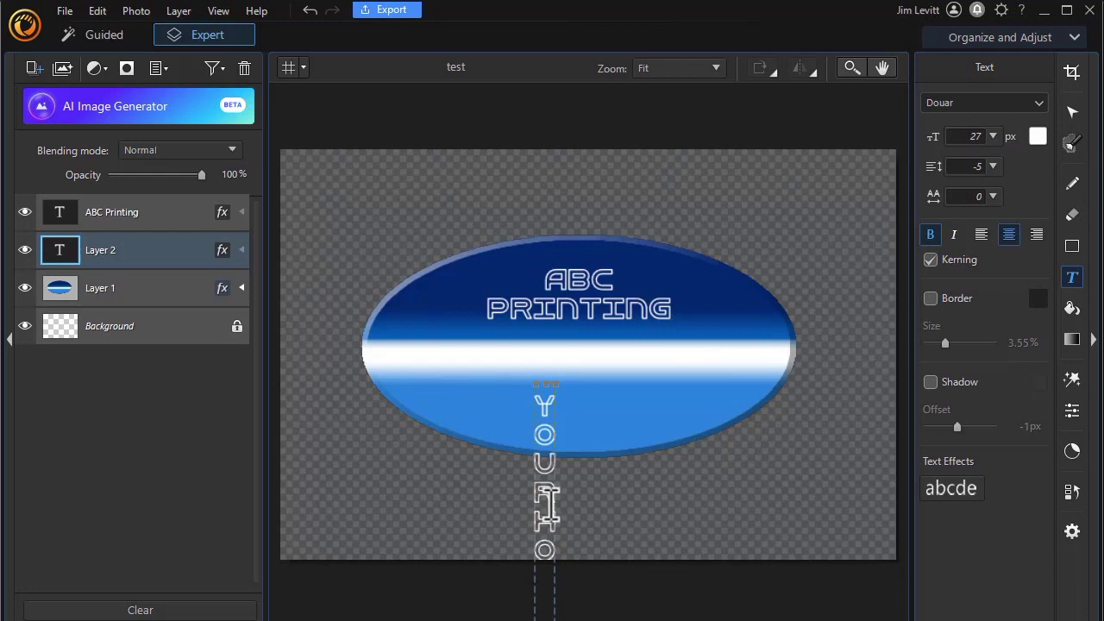
{"action": "type", "text": "METOWNSO"}
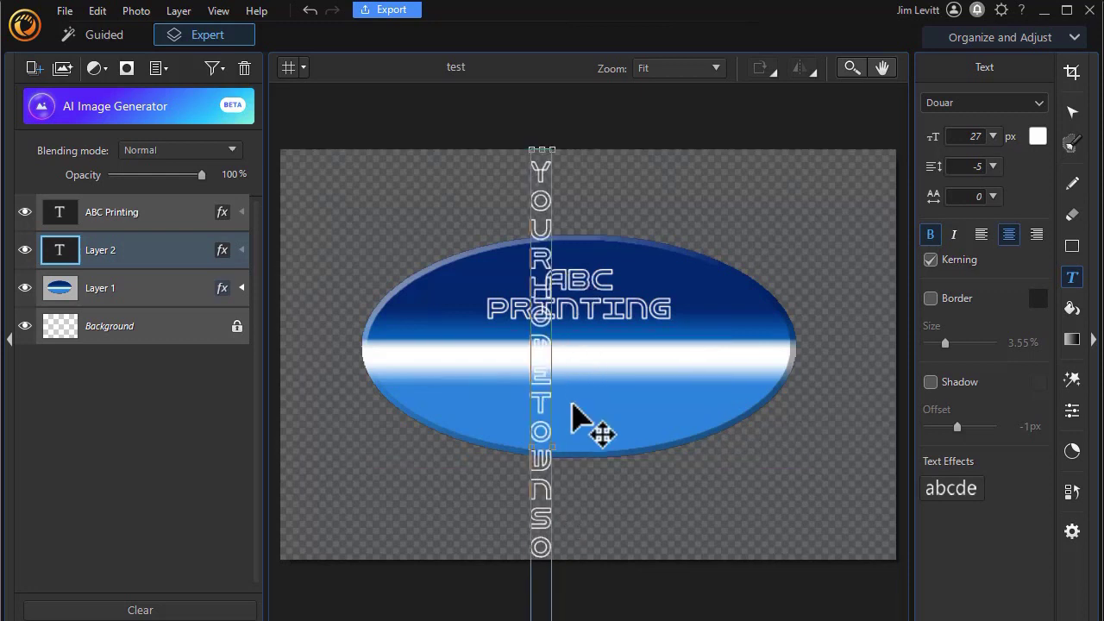
{"action": "left_click_drag", "start_coordinate": [553, 449], "coordinate": [541, 447]}
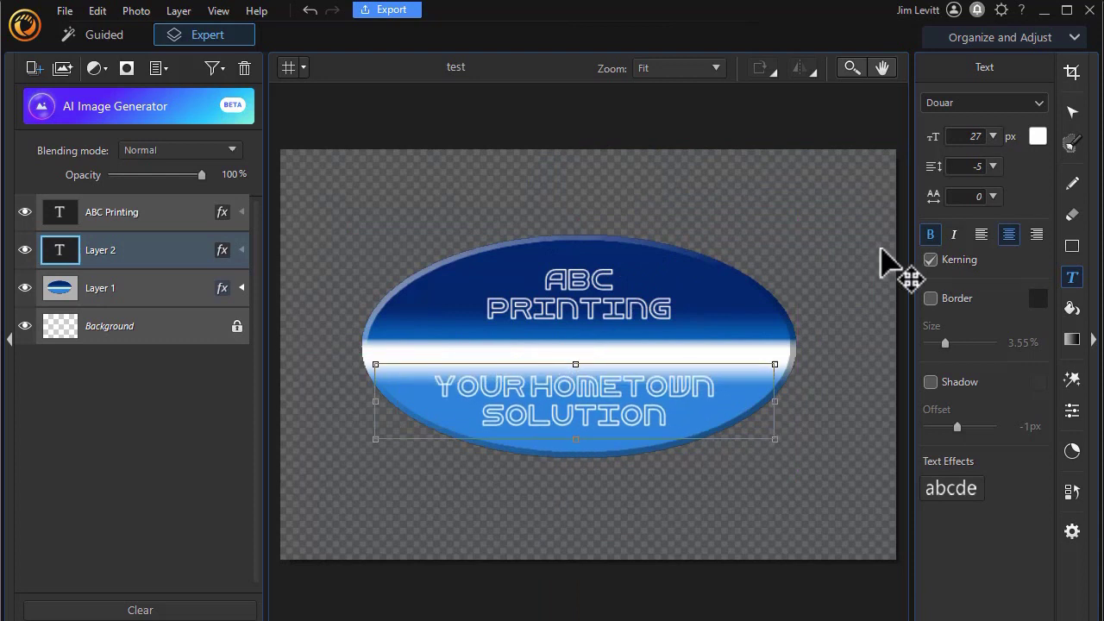
{"action": "left_click", "coordinate": [1040, 103]}
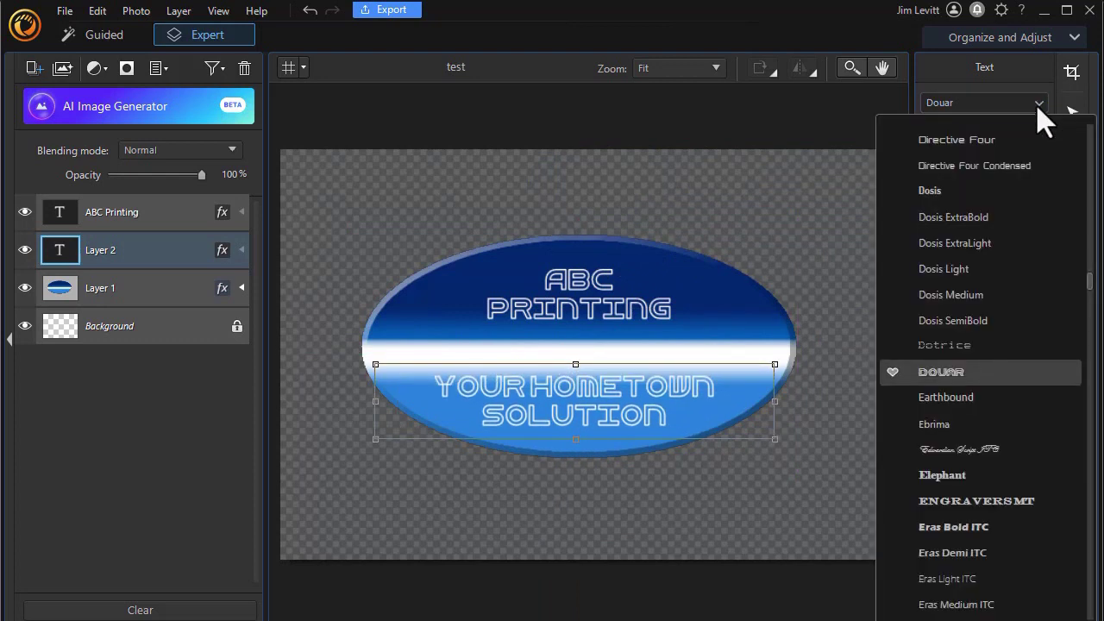
{"action": "left_click", "coordinate": [1026, 402]}
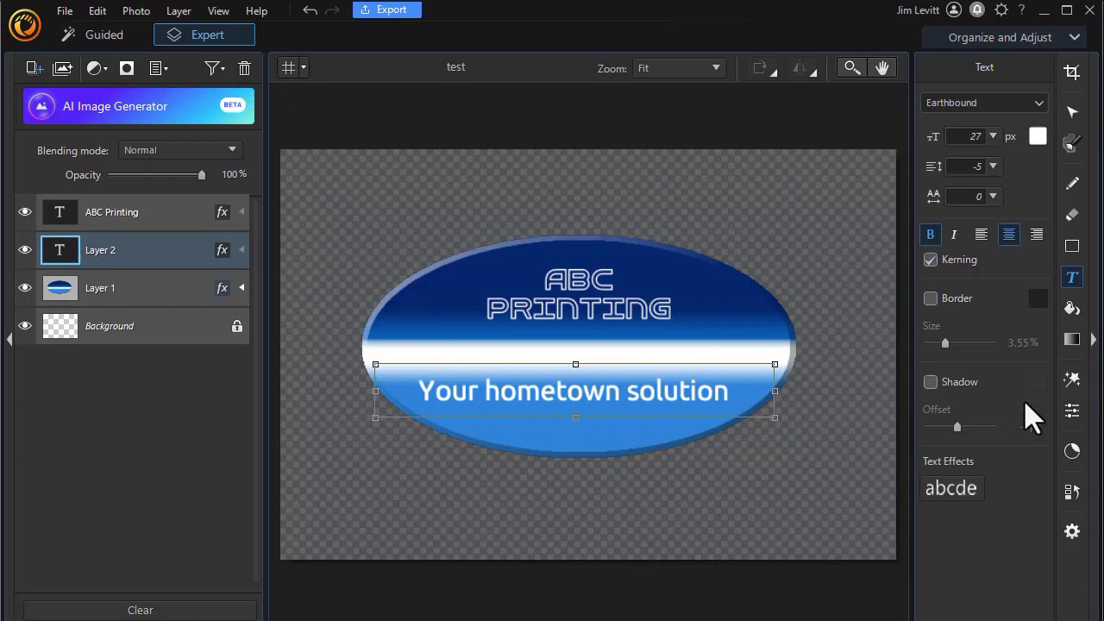
{"action": "left_click", "coordinate": [994, 136]}
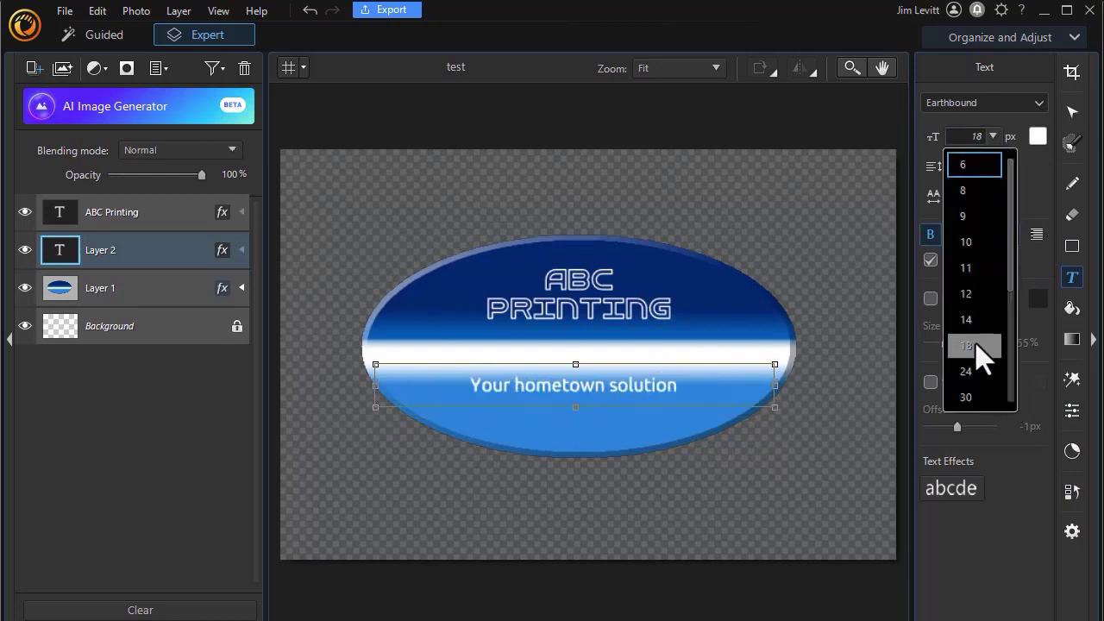
{"action": "left_click", "coordinate": [969, 371]}
{"action": "left_click_drag", "start_coordinate": [614, 365], "coordinate": [627, 384]}
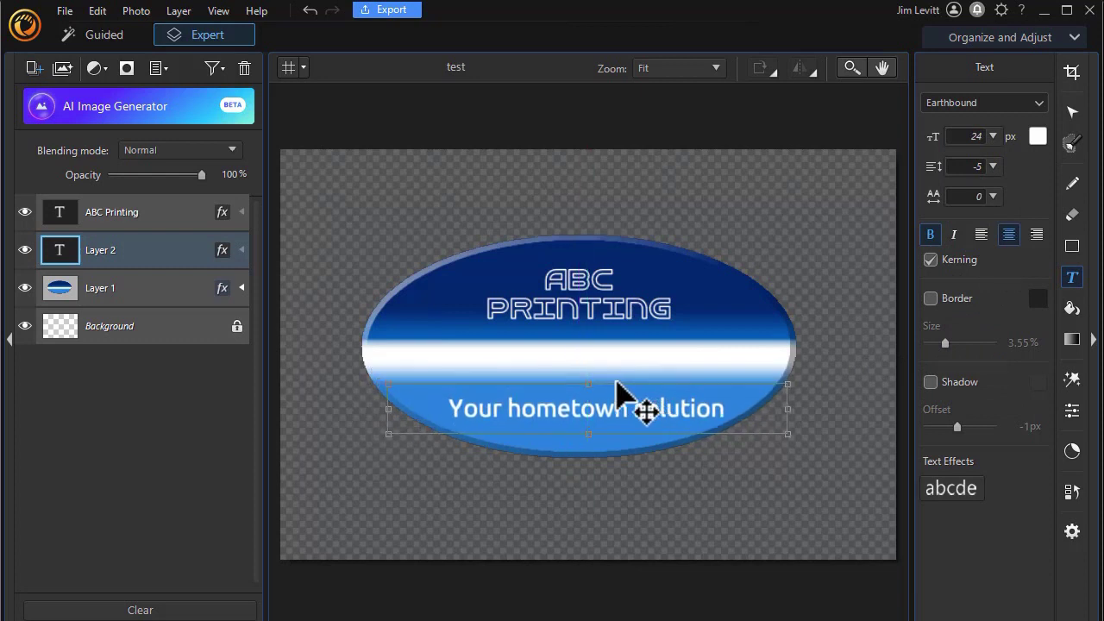
Step: Colour the whole tagline yellow, f7e340
{"action": "double_click", "coordinate": [663, 409]}
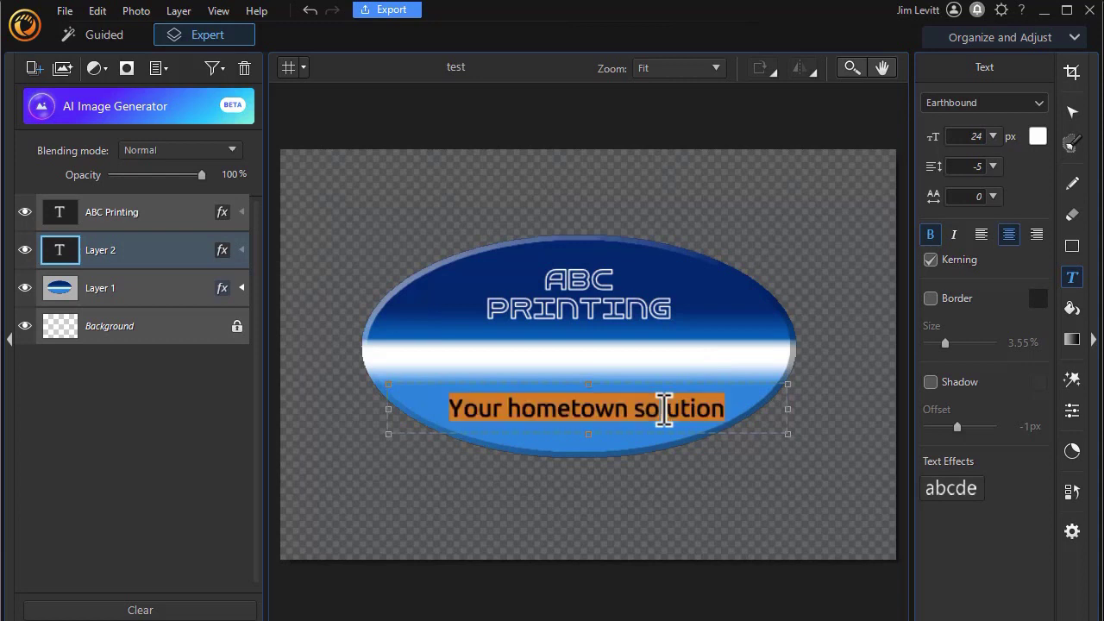
{"action": "left_click", "coordinate": [1038, 136]}
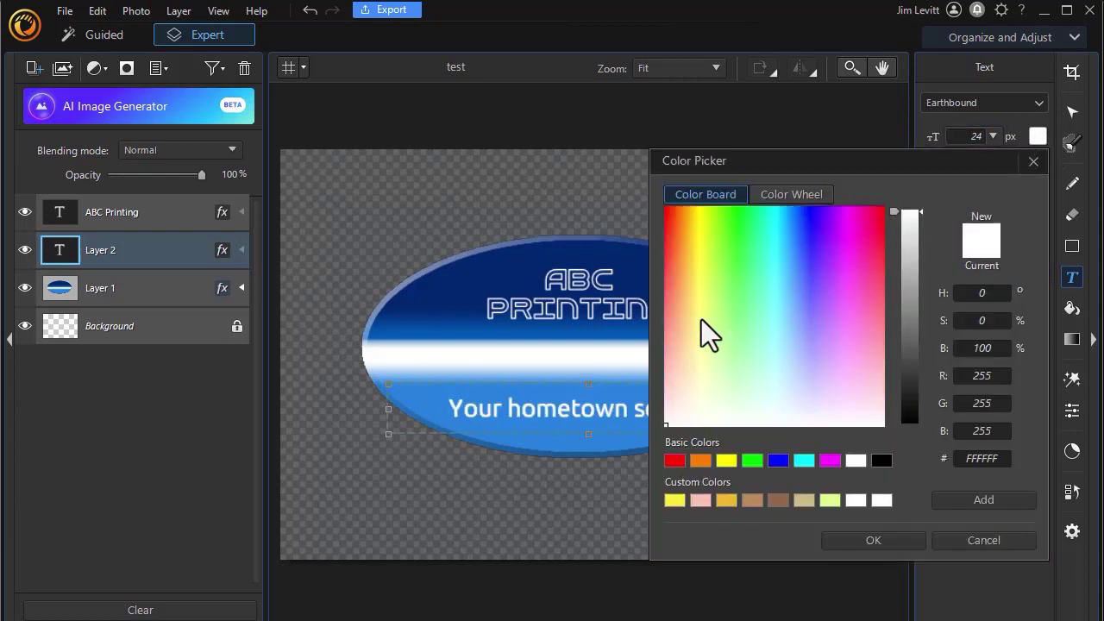
{"action": "left_click", "coordinate": [701, 317]}
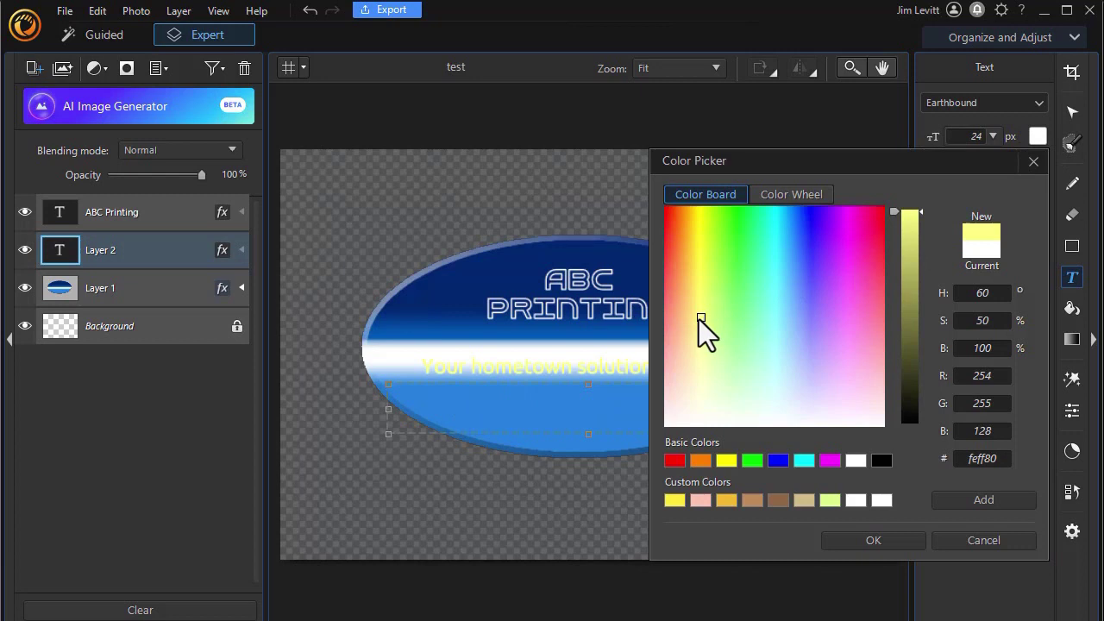
{"action": "left_click", "coordinate": [696, 264]}
{"action": "left_click", "coordinate": [911, 218]}
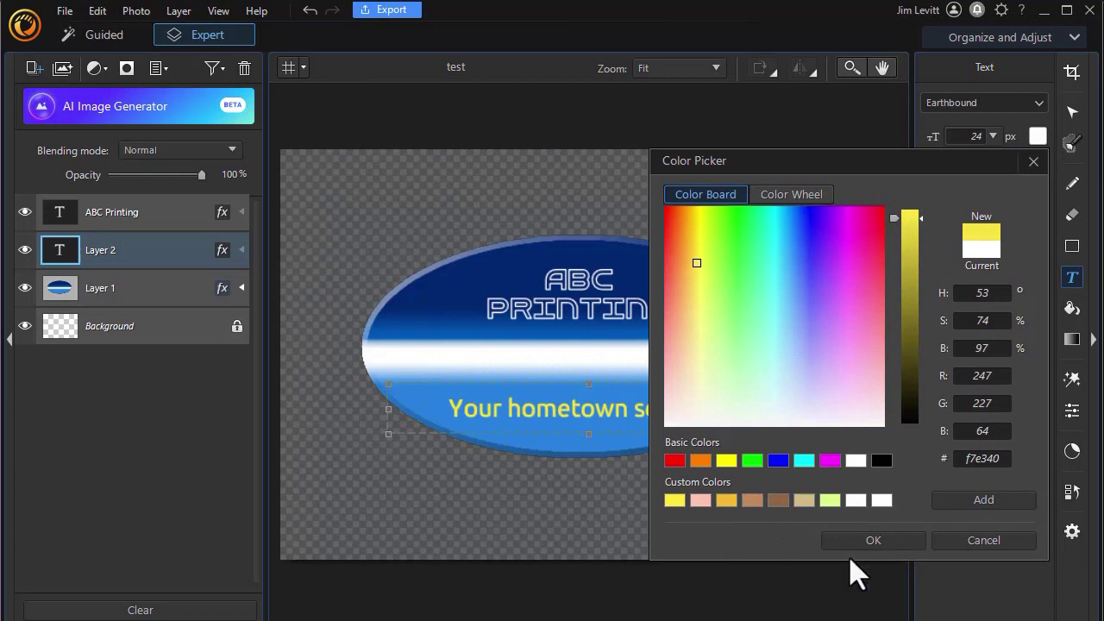
{"action": "left_click", "coordinate": [871, 540]}
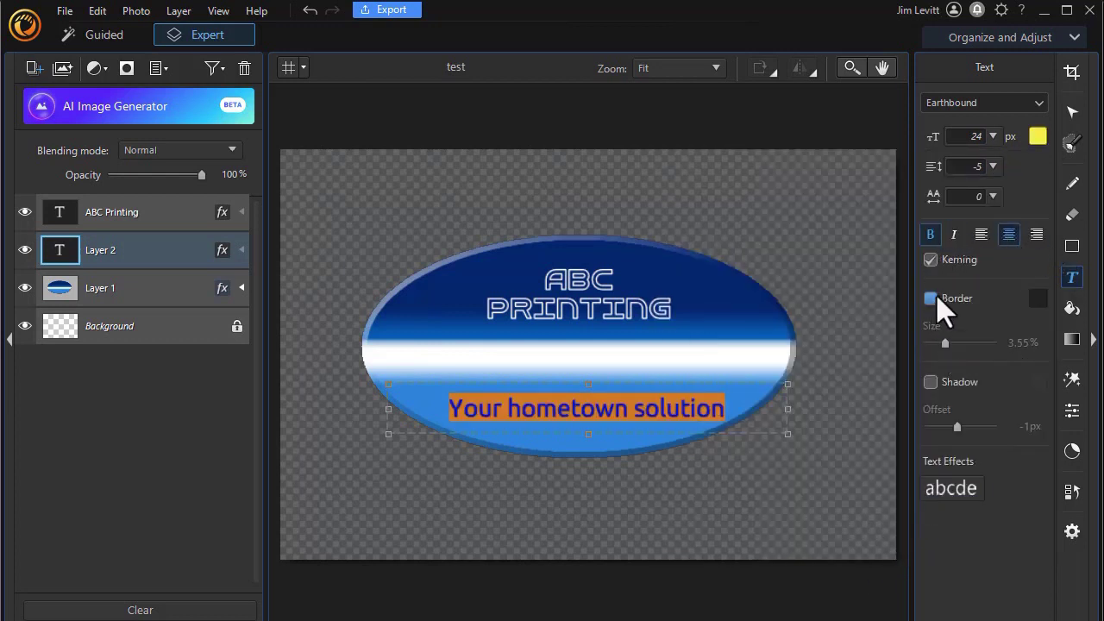
Step: Give the tagline a black drop shadow
{"action": "left_click", "coordinate": [931, 379]}
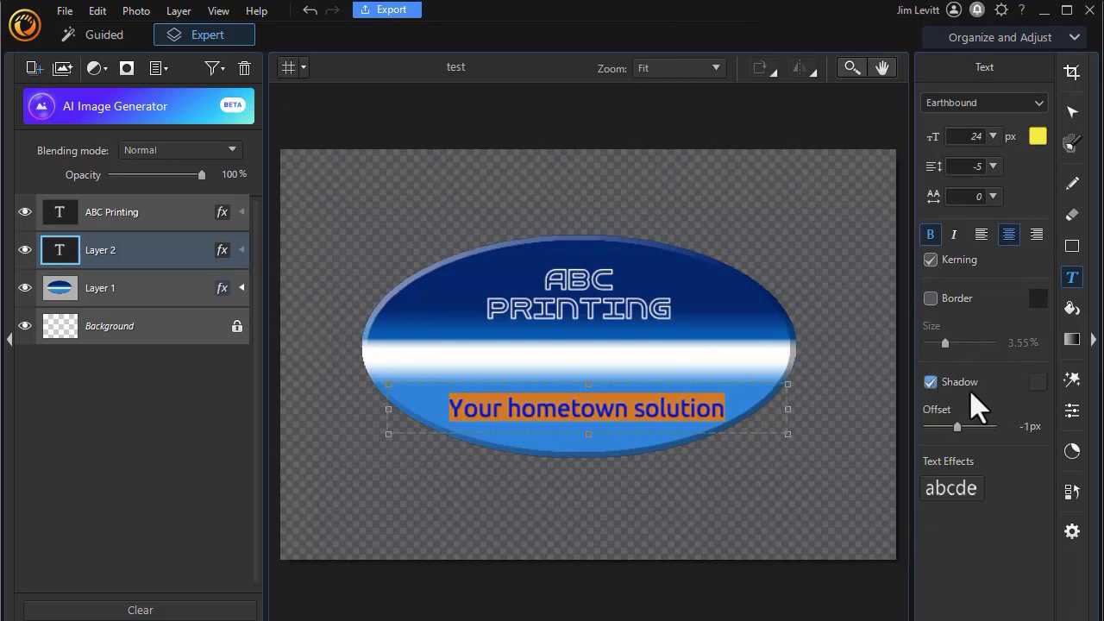
{"action": "left_click", "coordinate": [1039, 384]}
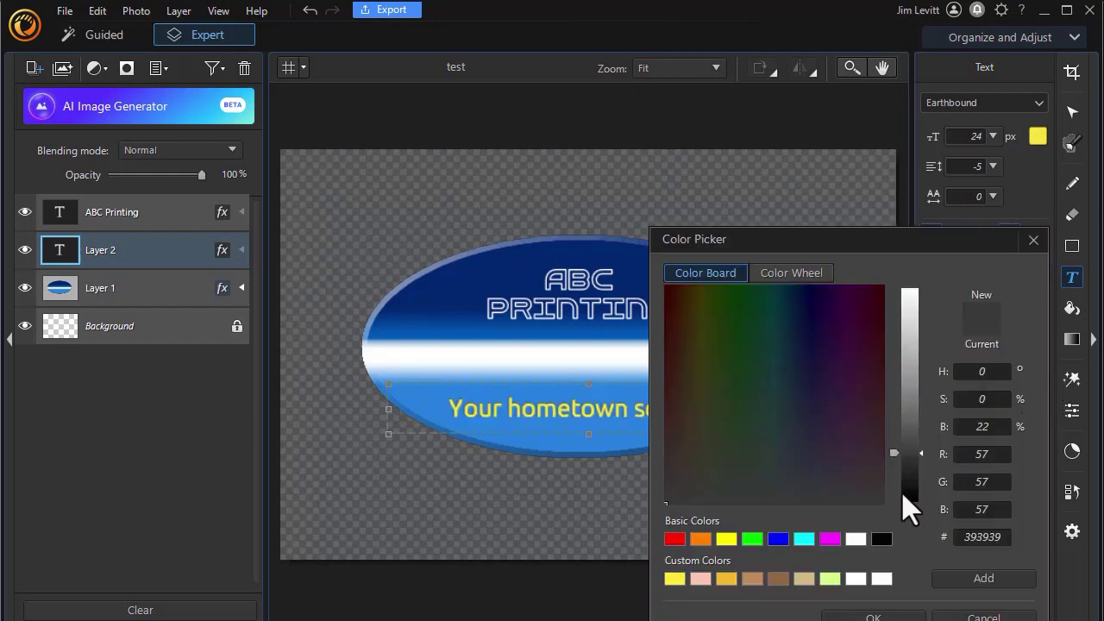
{"action": "left_click", "coordinate": [908, 498]}
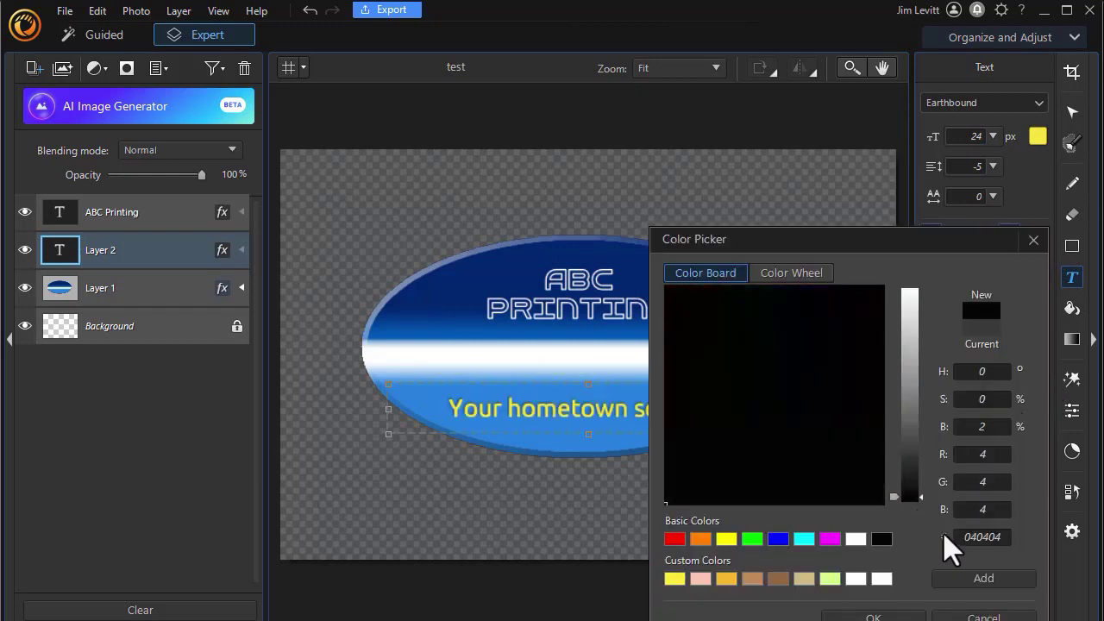
{"action": "left_click", "coordinate": [907, 617]}
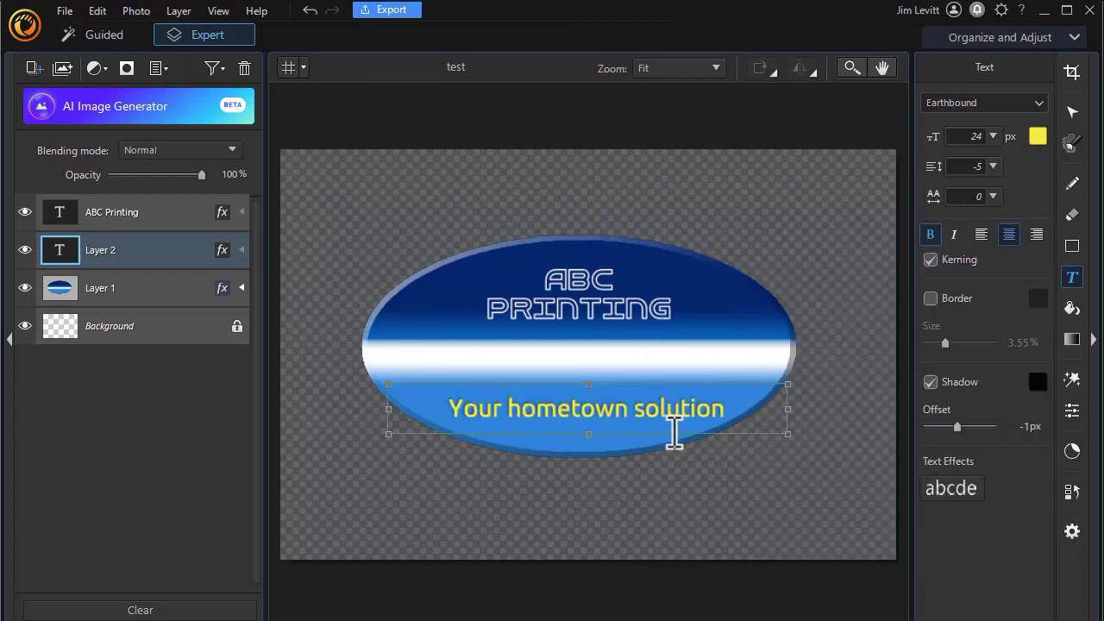
Step: Try an arch warp on the tagline, remove it, and set the font size to 18
{"action": "left_click", "coordinate": [950, 490]}
{"action": "left_click", "coordinate": [780, 294]}
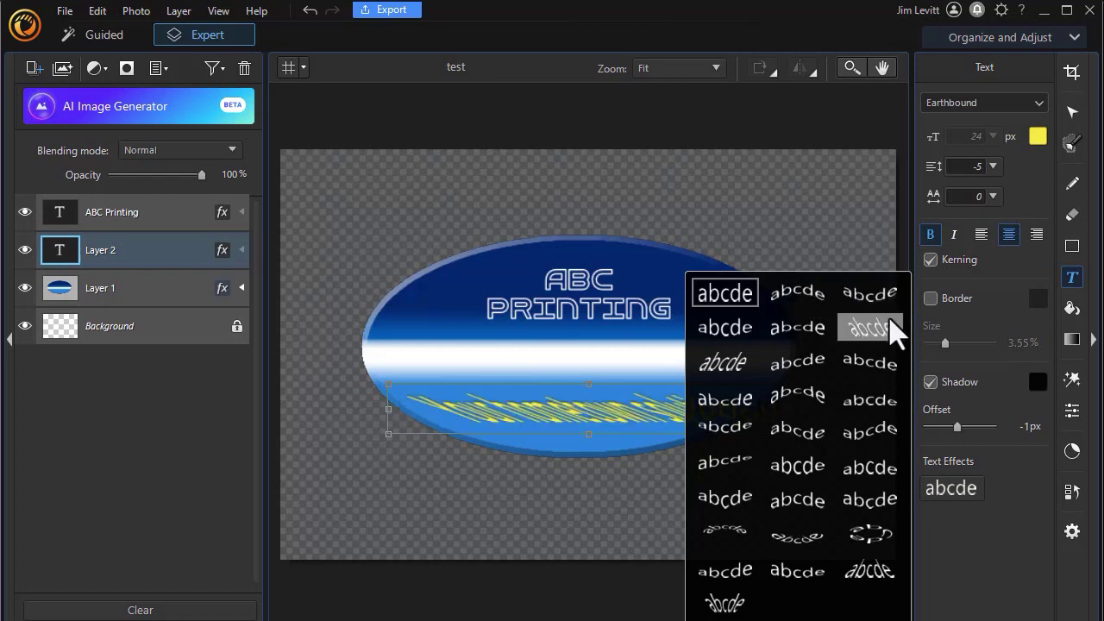
{"action": "left_click", "coordinate": [872, 295]}
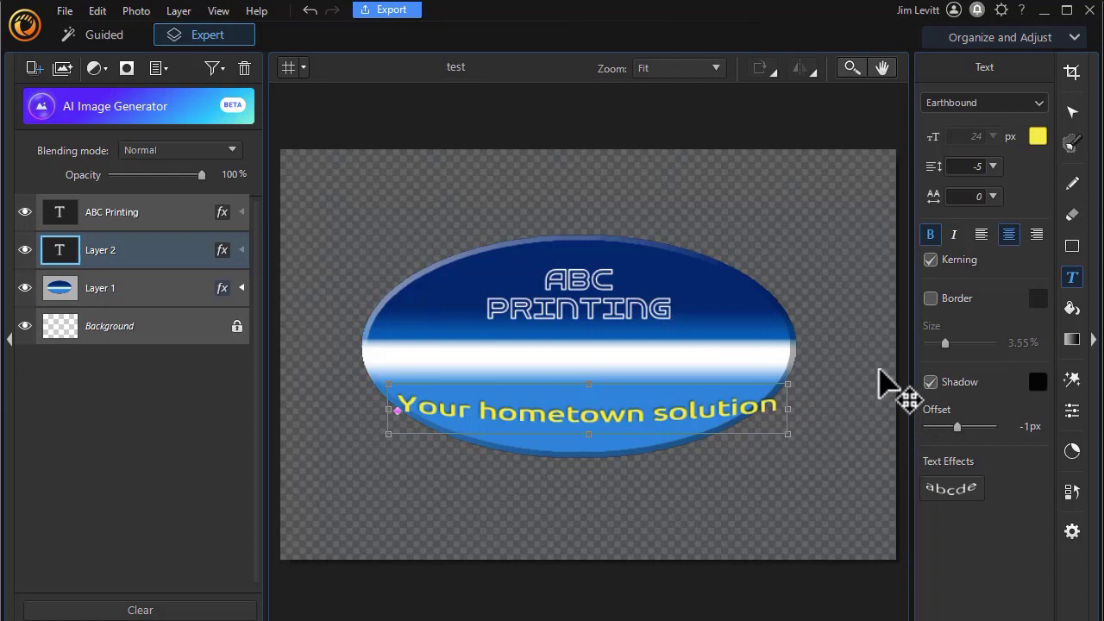
{"action": "left_click", "coordinate": [952, 458]}
{"action": "left_click", "coordinate": [732, 295]}
{"action": "left_click", "coordinate": [993, 136]}
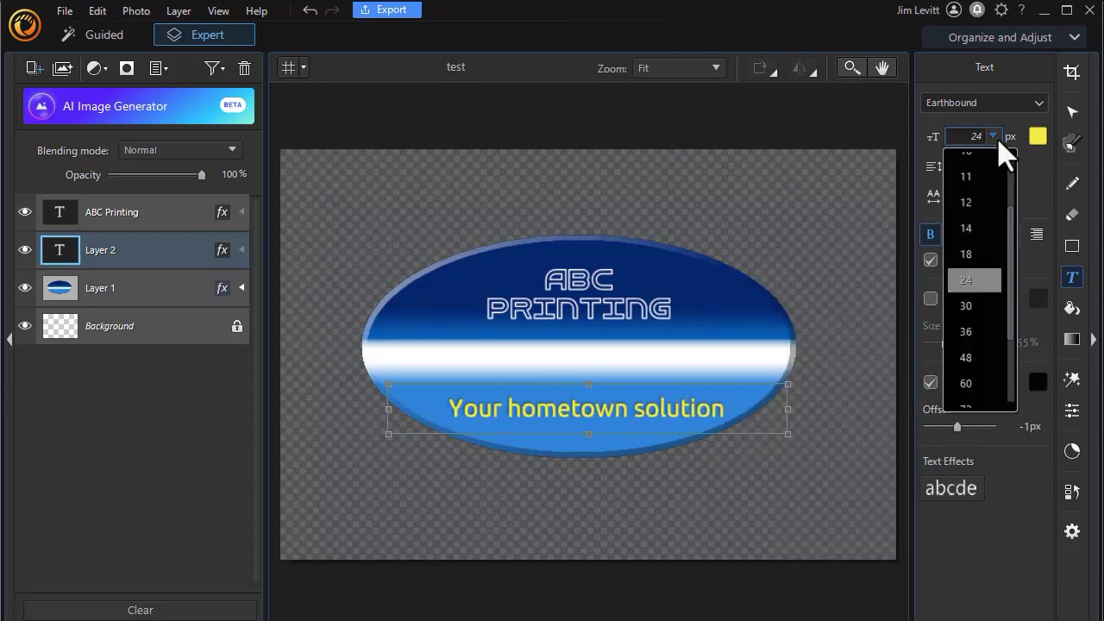
{"action": "left_click", "coordinate": [972, 255]}
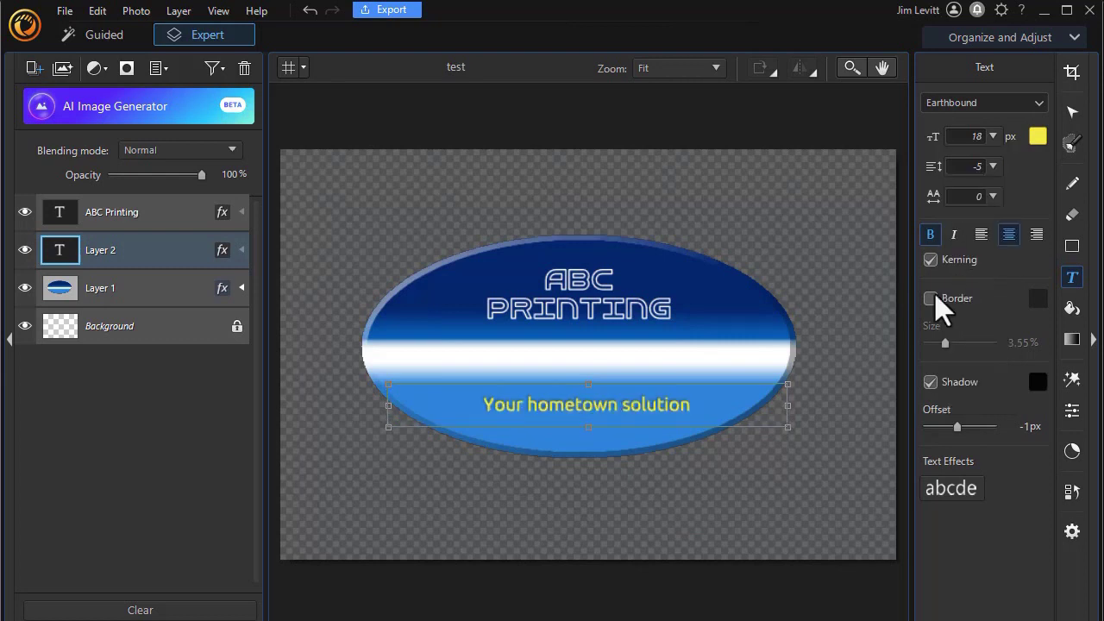
Step: Reapply the arch warp and narrow the tagline box so the arc fits the ellipse
{"action": "left_click", "coordinate": [952, 489]}
{"action": "left_click", "coordinate": [883, 299]}
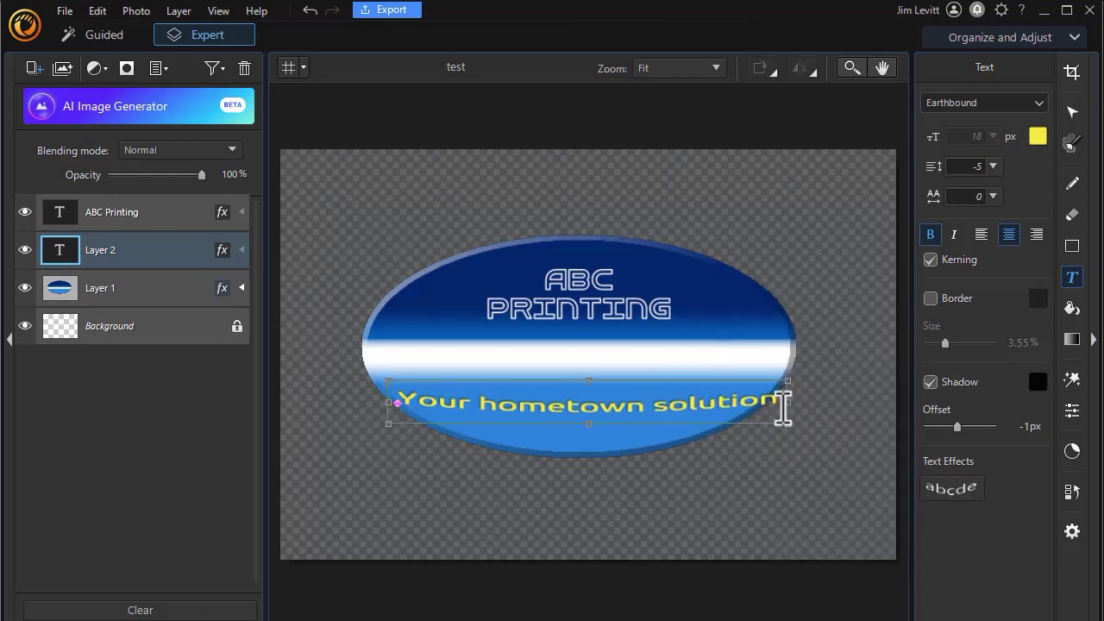
{"action": "left_click_drag", "start_coordinate": [788, 406], "coordinate": [770, 396]}
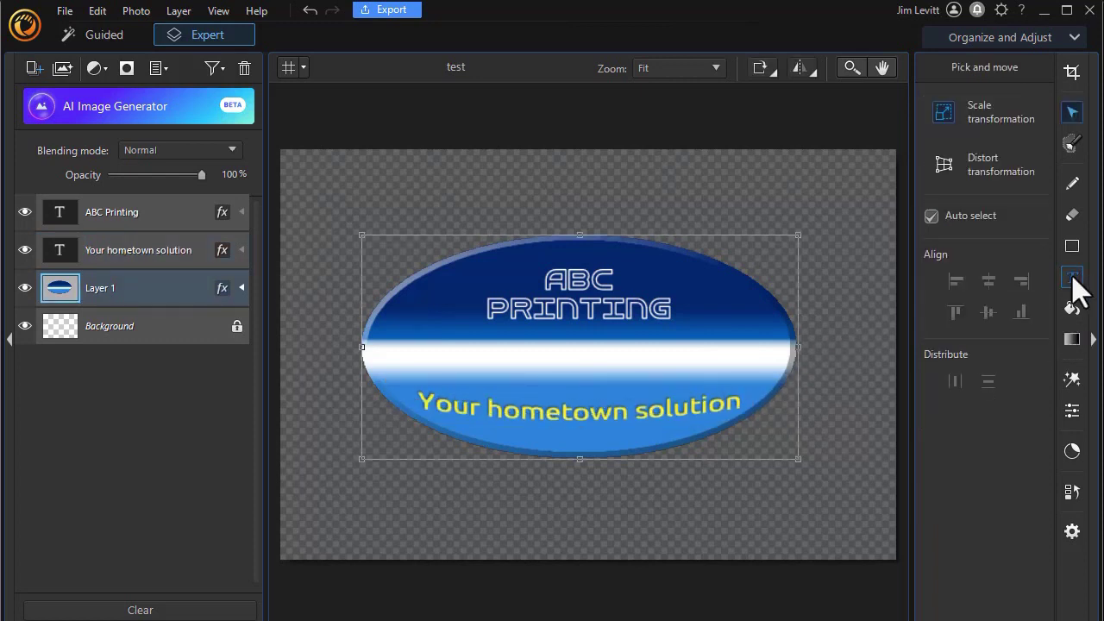
{"action": "left_click", "coordinate": [1073, 278]}
{"action": "left_click", "coordinate": [540, 370]}
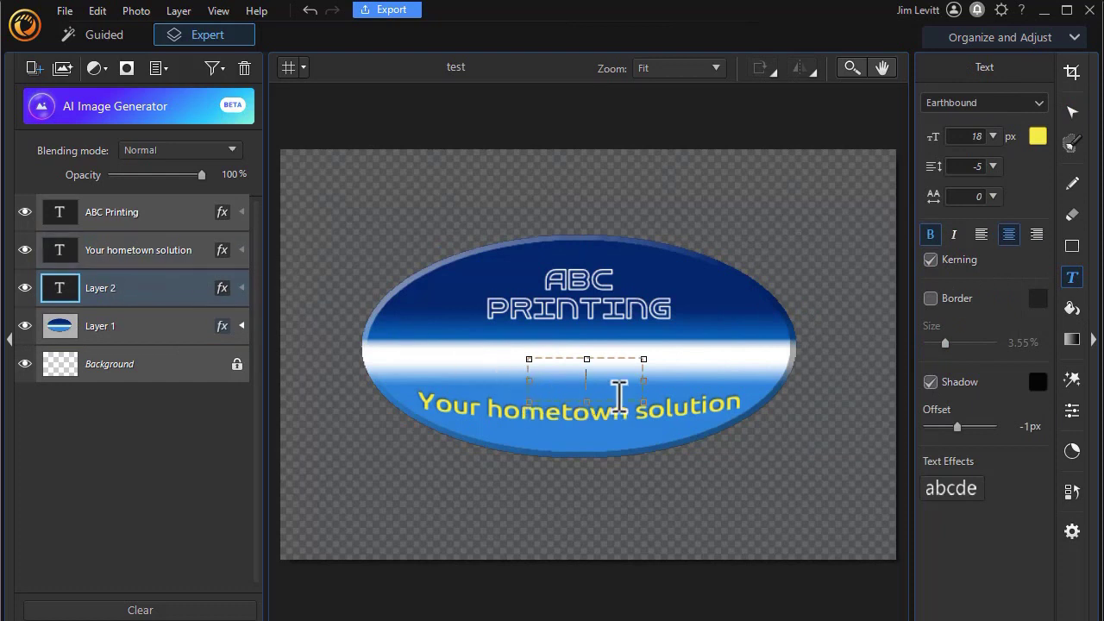
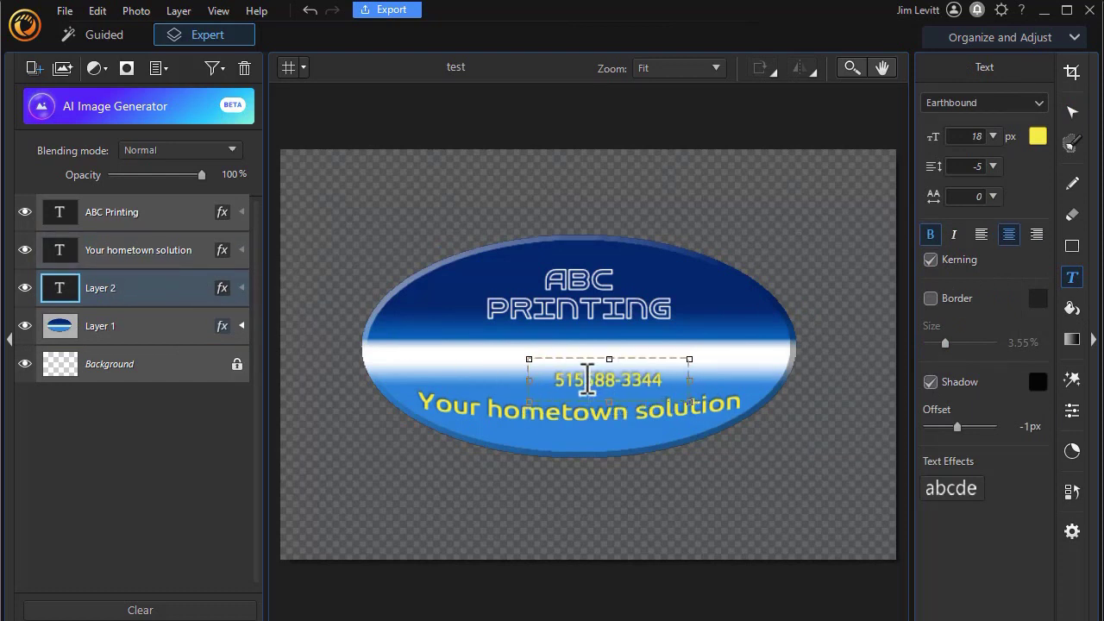
{"action": "left_click", "coordinate": [585, 380]}
{"action": "type", "text": "-"}
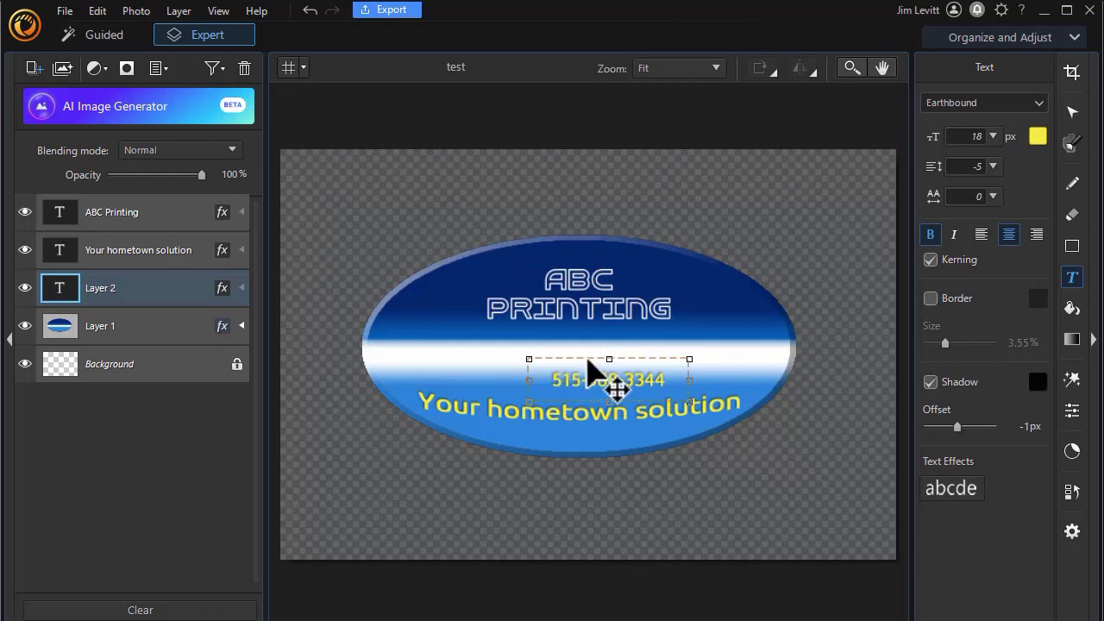
{"action": "left_click_drag", "start_coordinate": [587, 361], "coordinate": [558, 341]}
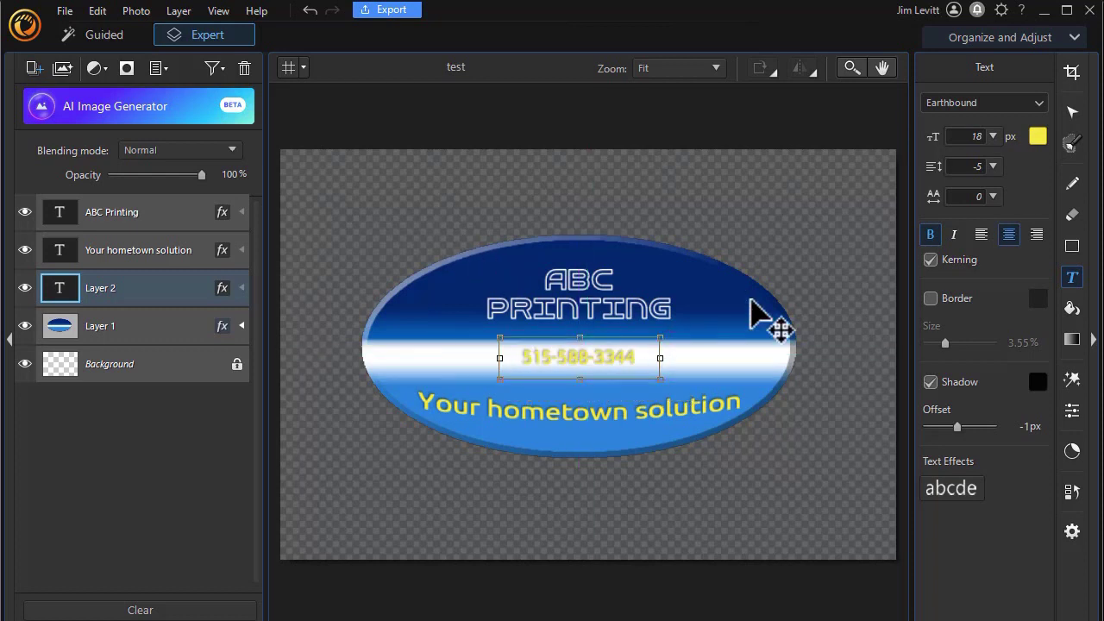
Step: Make the phone number black at 24 px without shadow, widened to a single line
{"action": "left_click", "coordinate": [1038, 136]}
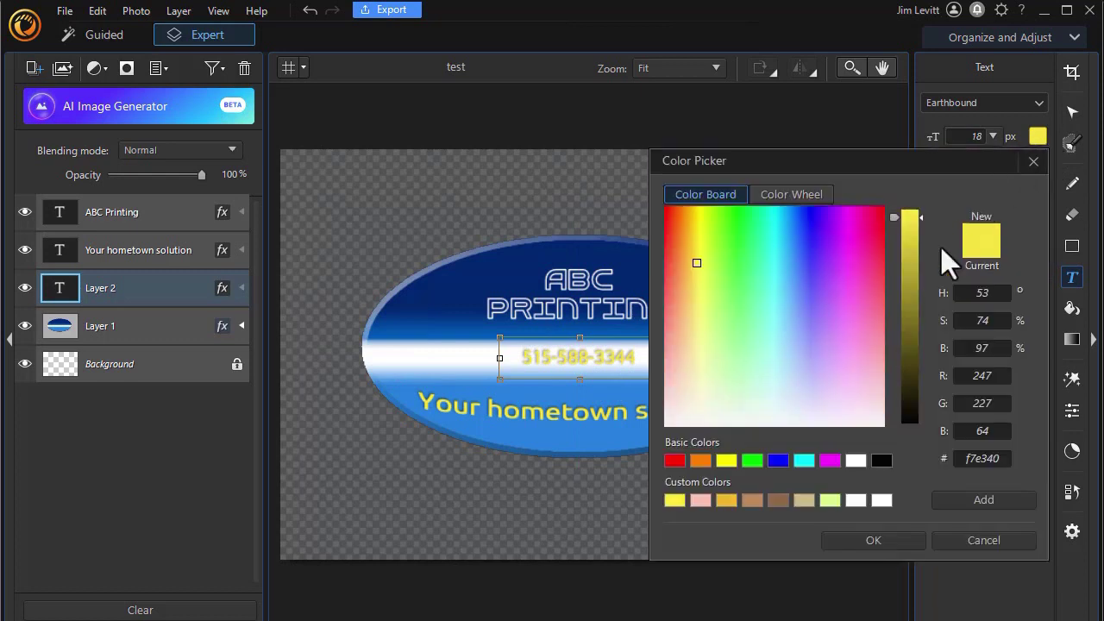
{"action": "left_click", "coordinate": [879, 459]}
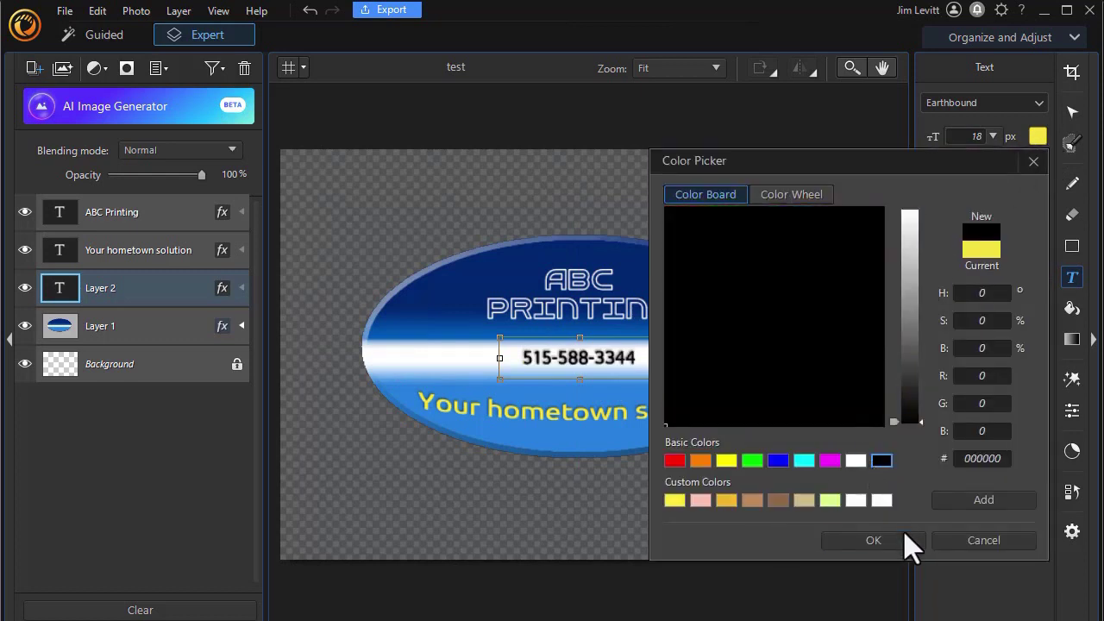
{"action": "left_click", "coordinate": [890, 543]}
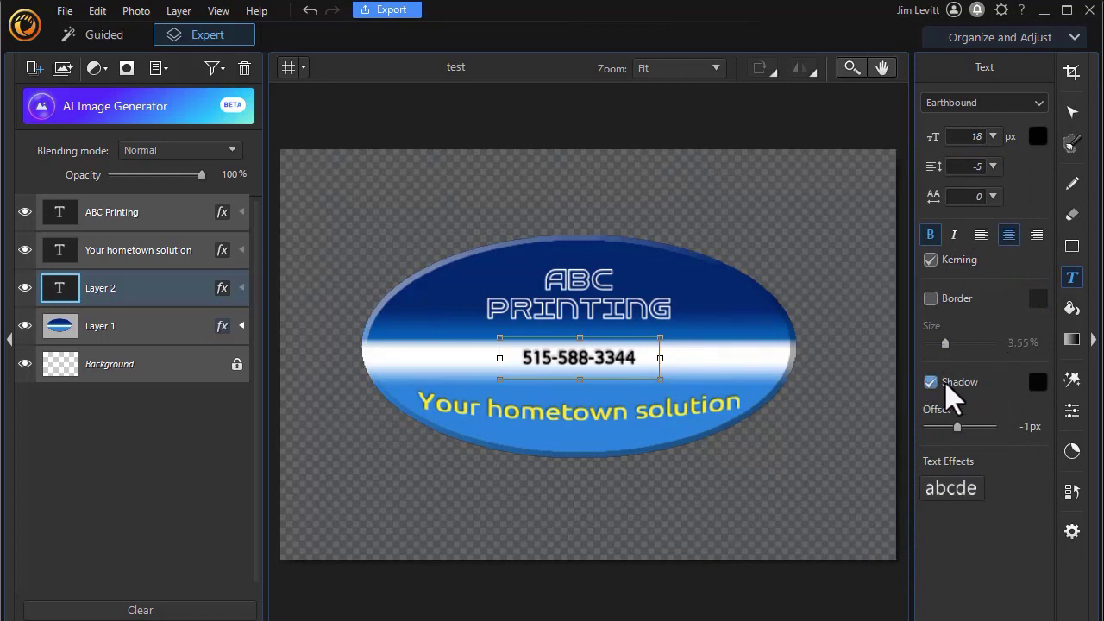
{"action": "left_click", "coordinate": [930, 381]}
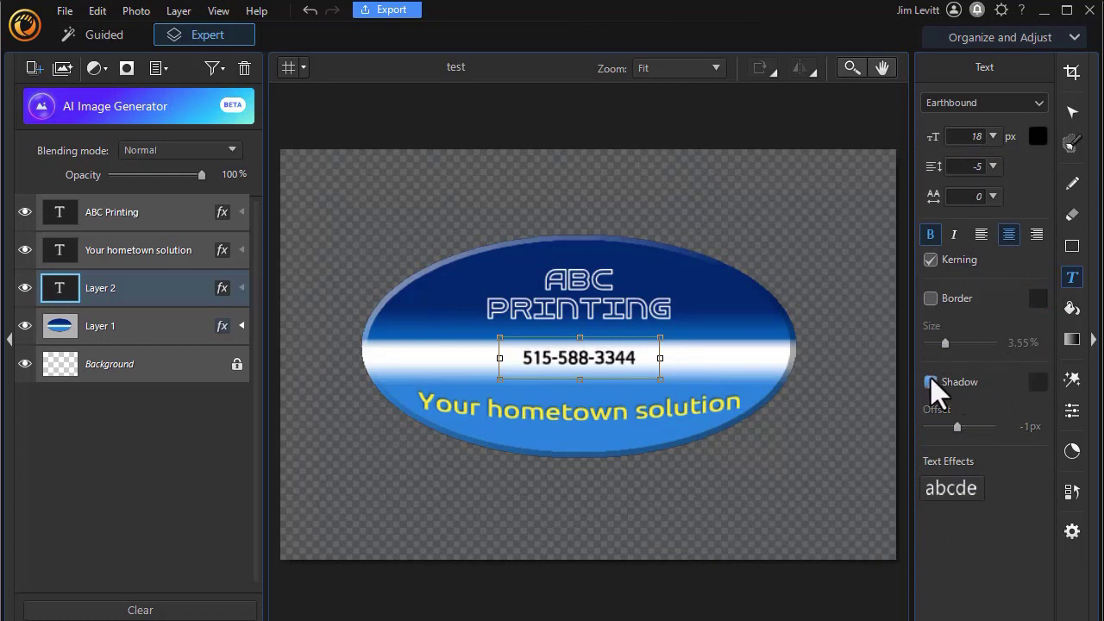
{"action": "left_click", "coordinate": [992, 136]}
{"action": "left_click", "coordinate": [976, 308]}
{"action": "left_click_drag", "start_coordinate": [661, 365], "coordinate": [701, 362]}
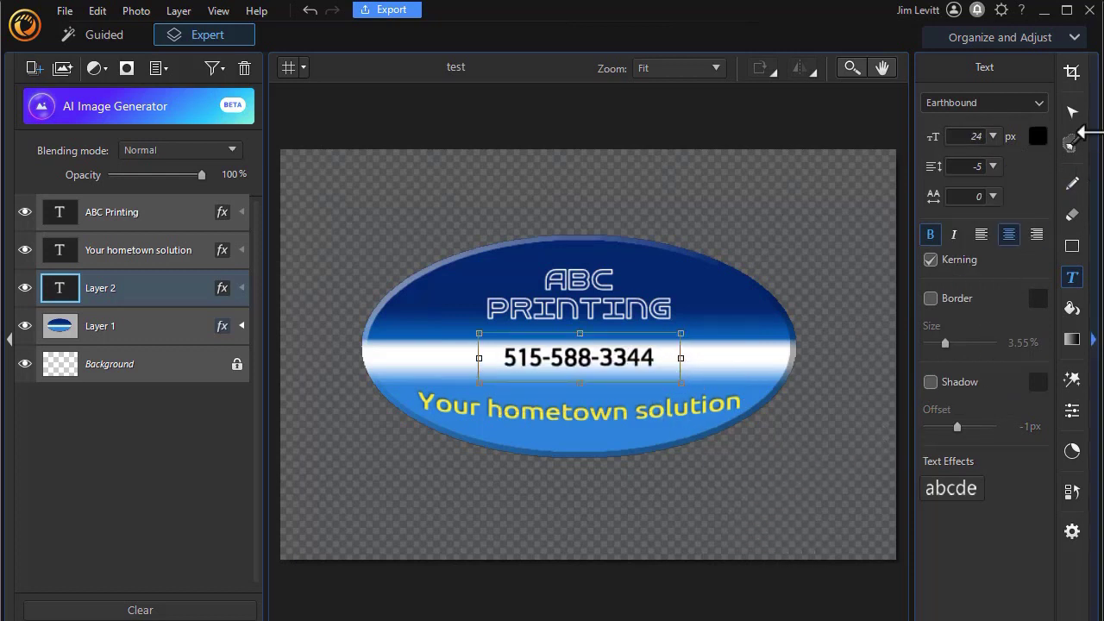
Step: Adjust the crop frame's corners and position so it tightly encloses the whole ellipse logo
{"action": "left_click", "coordinate": [1068, 73]}
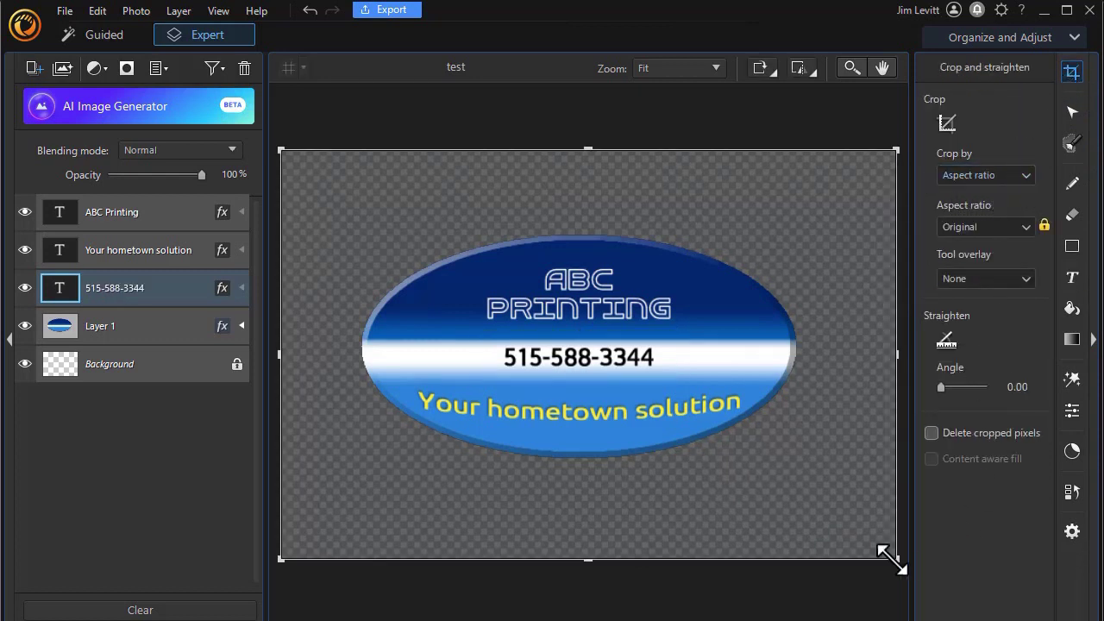
{"action": "left_click_drag", "start_coordinate": [890, 559], "coordinate": [722, 443]}
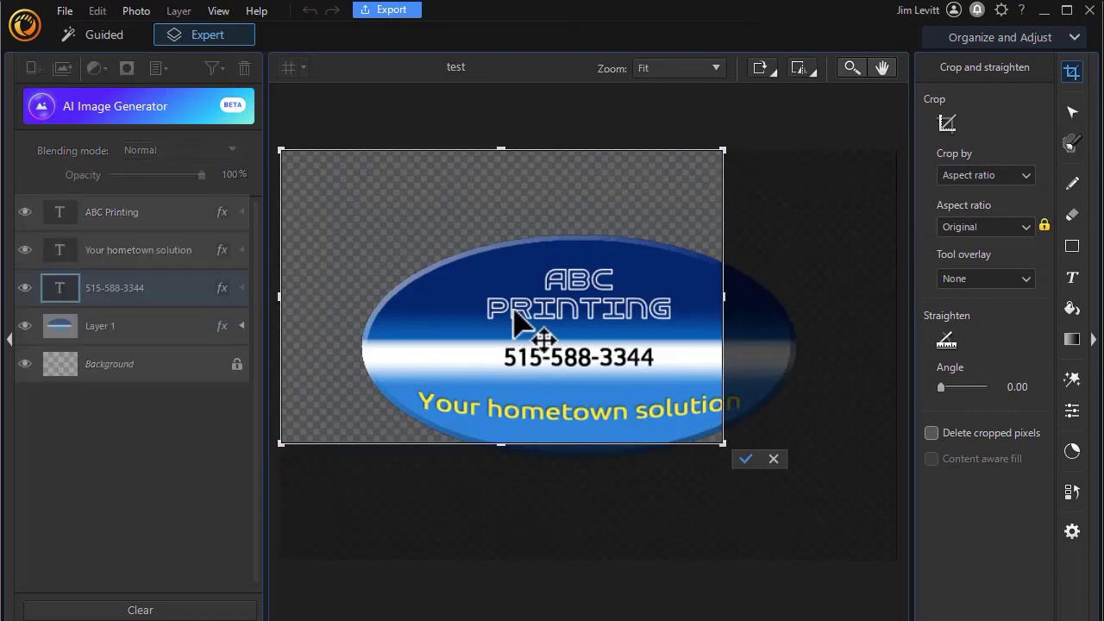
{"action": "left_click_drag", "start_coordinate": [515, 321], "coordinate": [633, 398]}
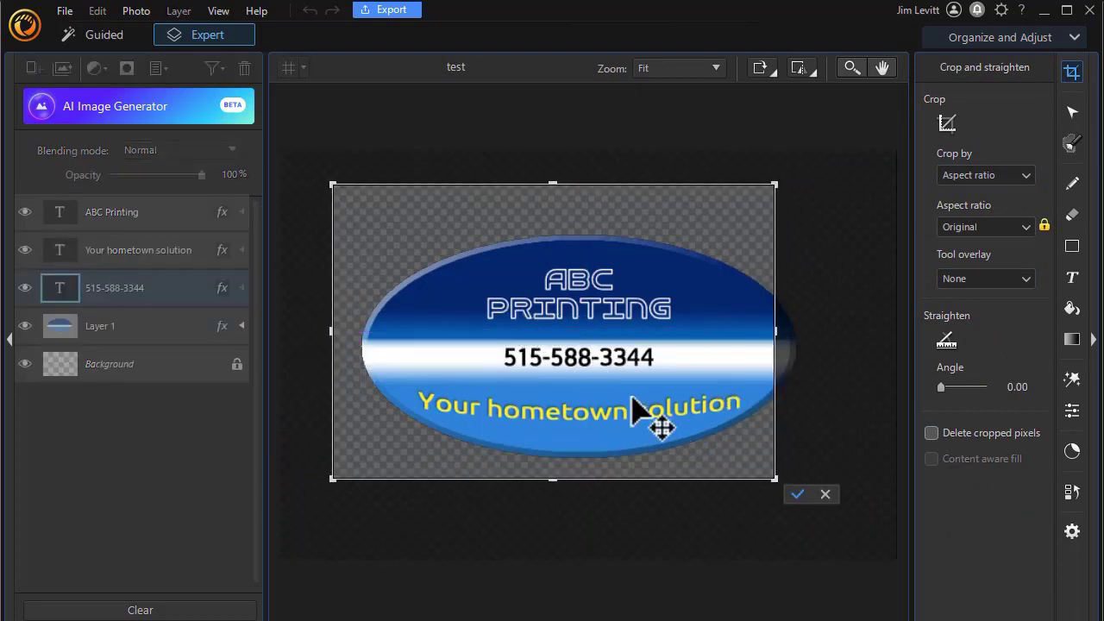
{"action": "left_click_drag", "start_coordinate": [773, 479], "coordinate": [802, 498]}
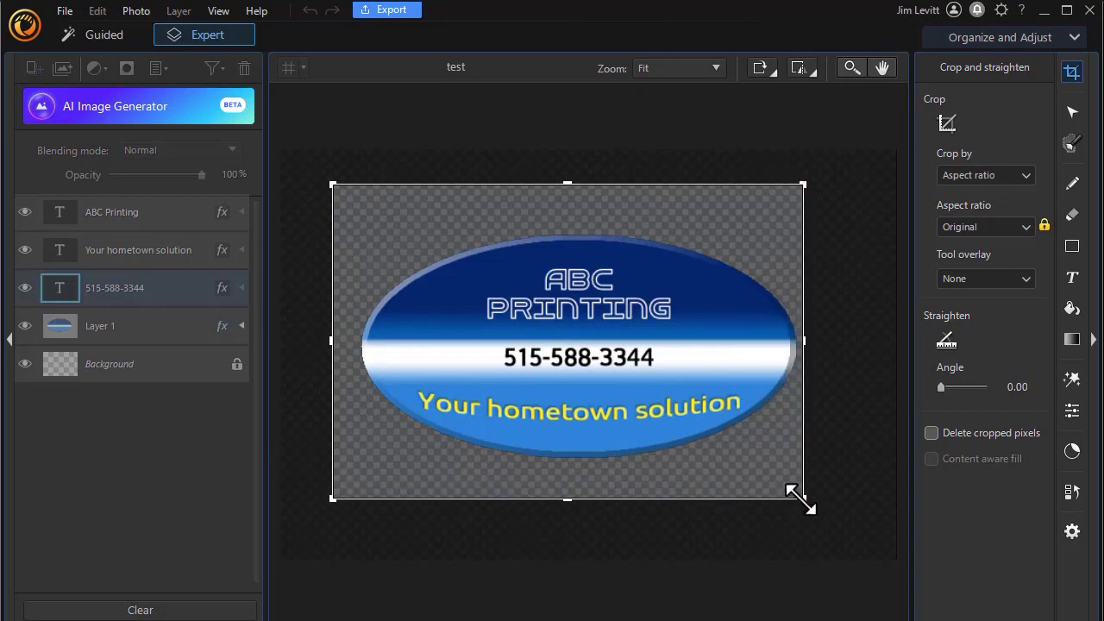
{"action": "left_click_drag", "start_coordinate": [695, 394], "coordinate": [641, 363]}
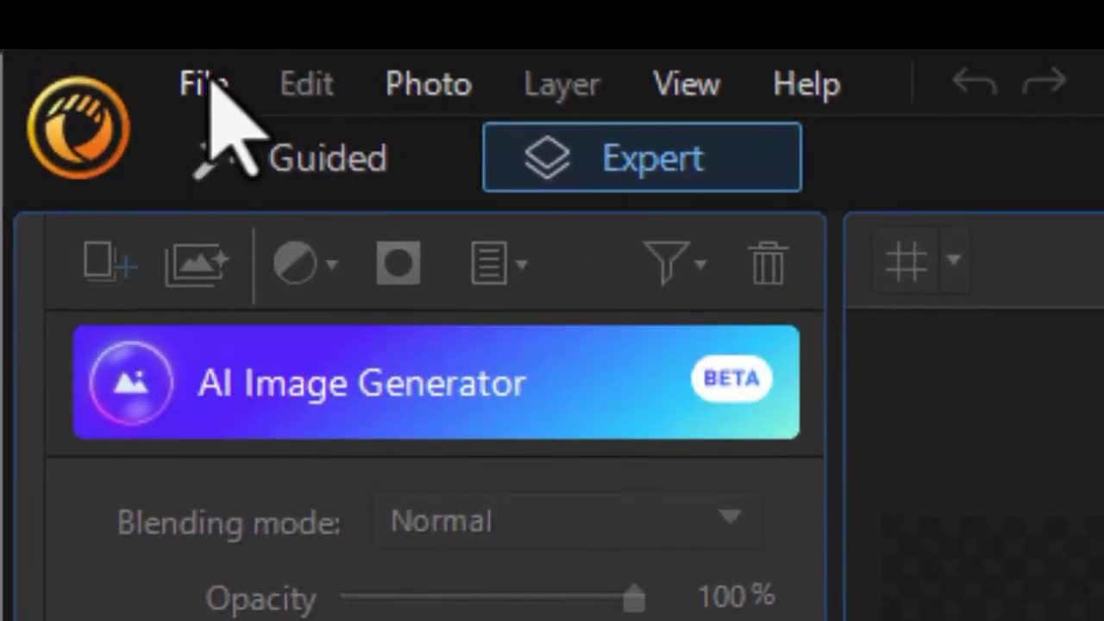
Step: Save the project as a PhotoDirector layer file test.phi in the Screenshots folder
{"action": "left_click", "coordinate": [205, 84]}
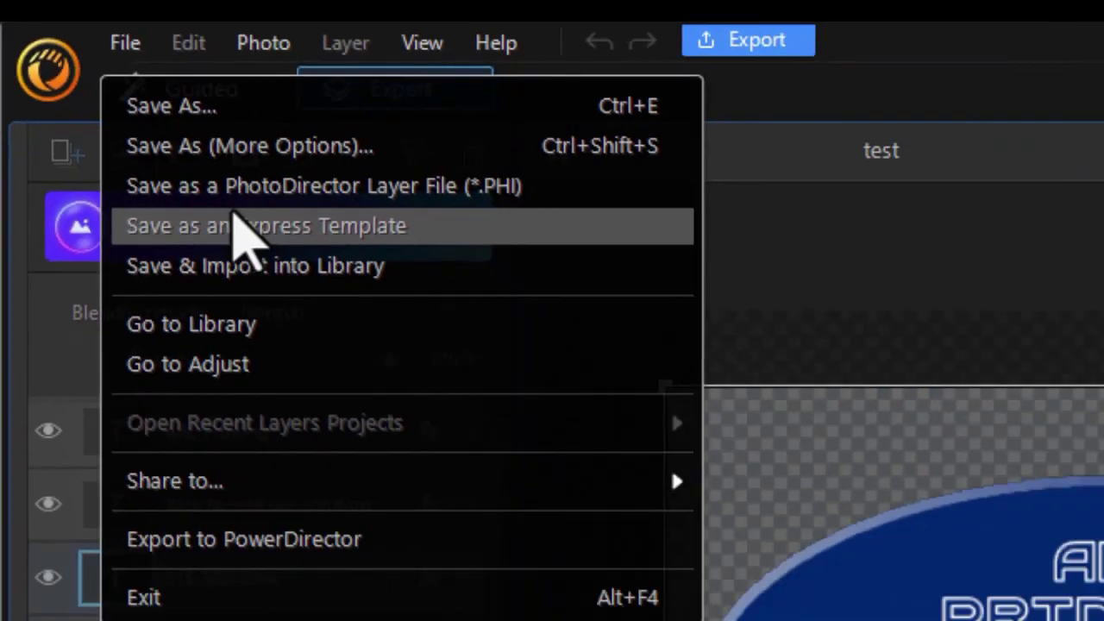
{"action": "left_click", "coordinate": [367, 343]}
{"action": "double_click", "coordinate": [576, 242]}
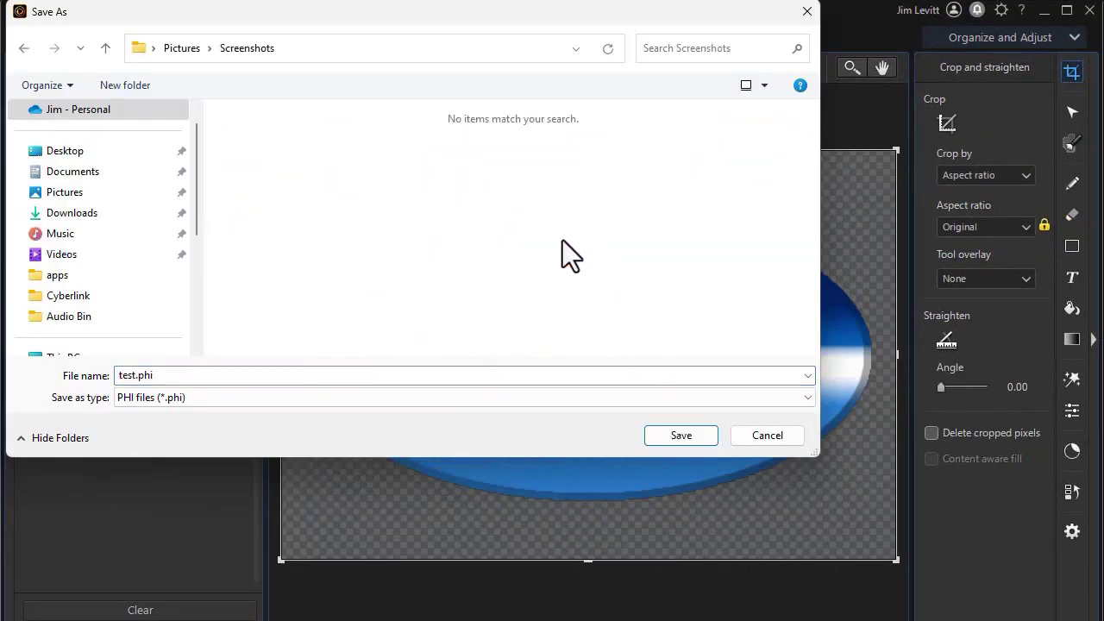
{"action": "left_click", "coordinate": [198, 372]}
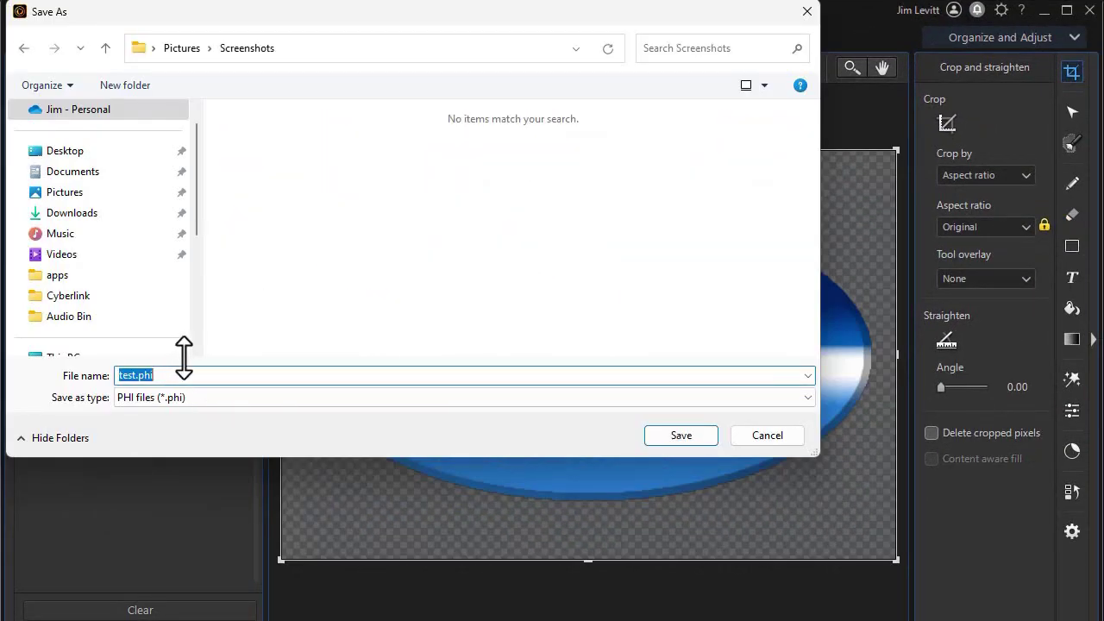
{"action": "left_click", "coordinate": [681, 435]}
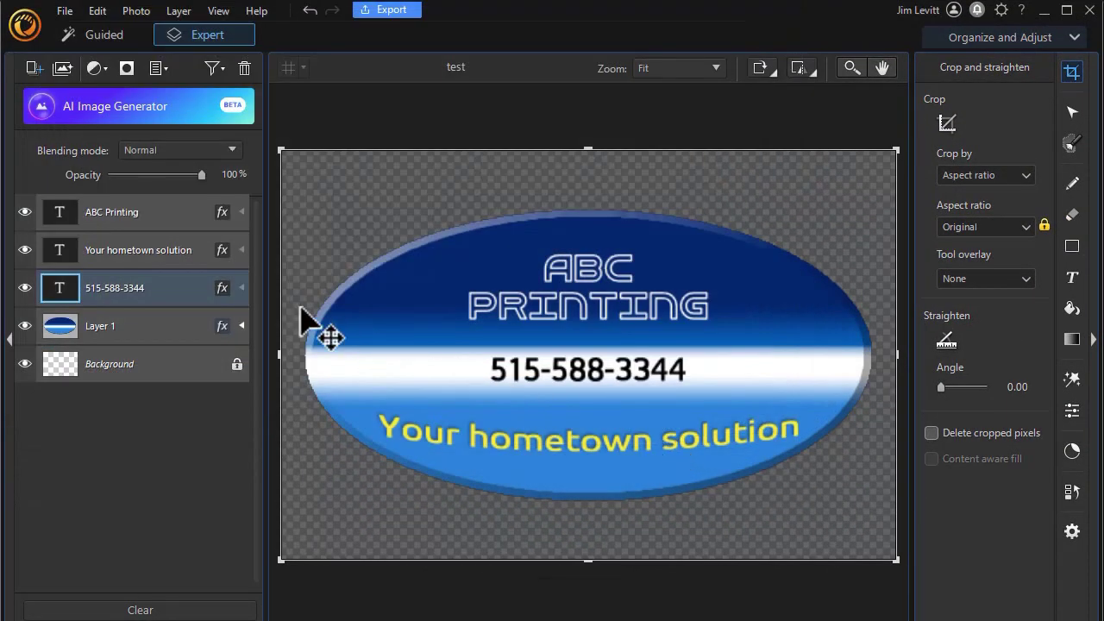
Step: Start Save As for a flat image copy and bring up the file type choices for PNG
{"action": "left_click", "coordinate": [65, 10]}
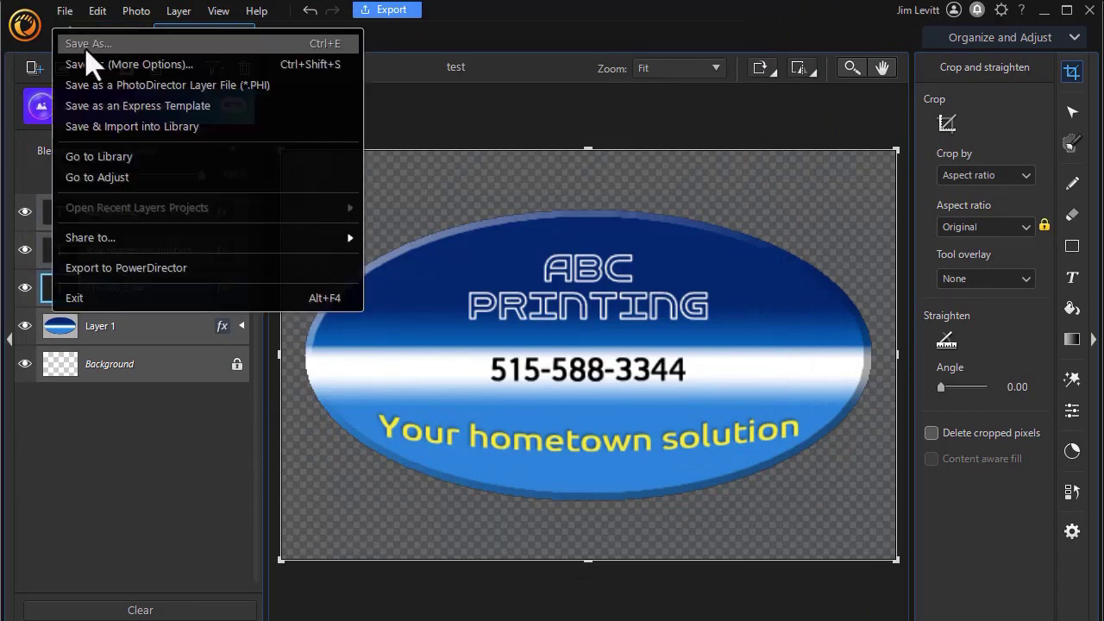
{"action": "left_click", "coordinate": [91, 64]}
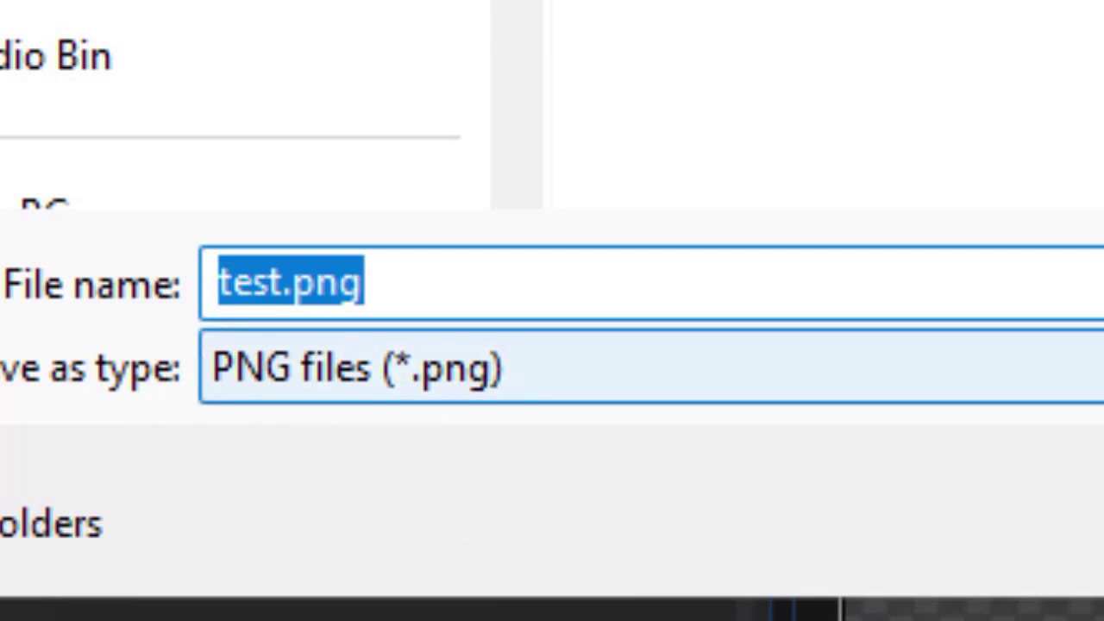
{"action": "left_click", "coordinate": [483, 368]}
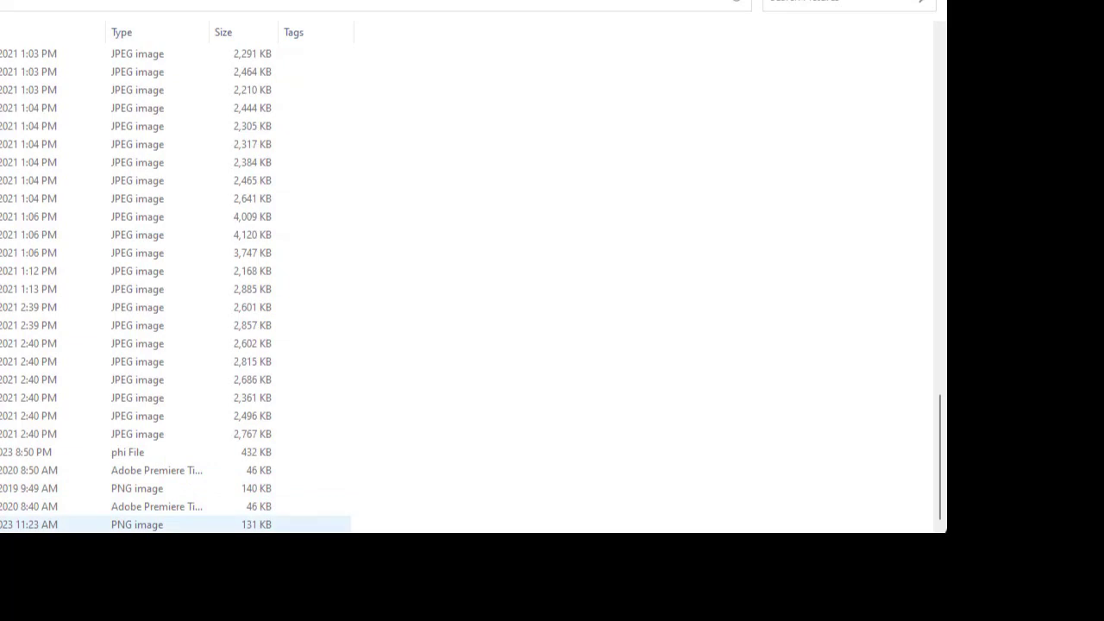
Step: Select the newly saved 131 KB PNG logo file in the Screenshots folder
{"action": "left_click", "coordinate": [173, 524]}
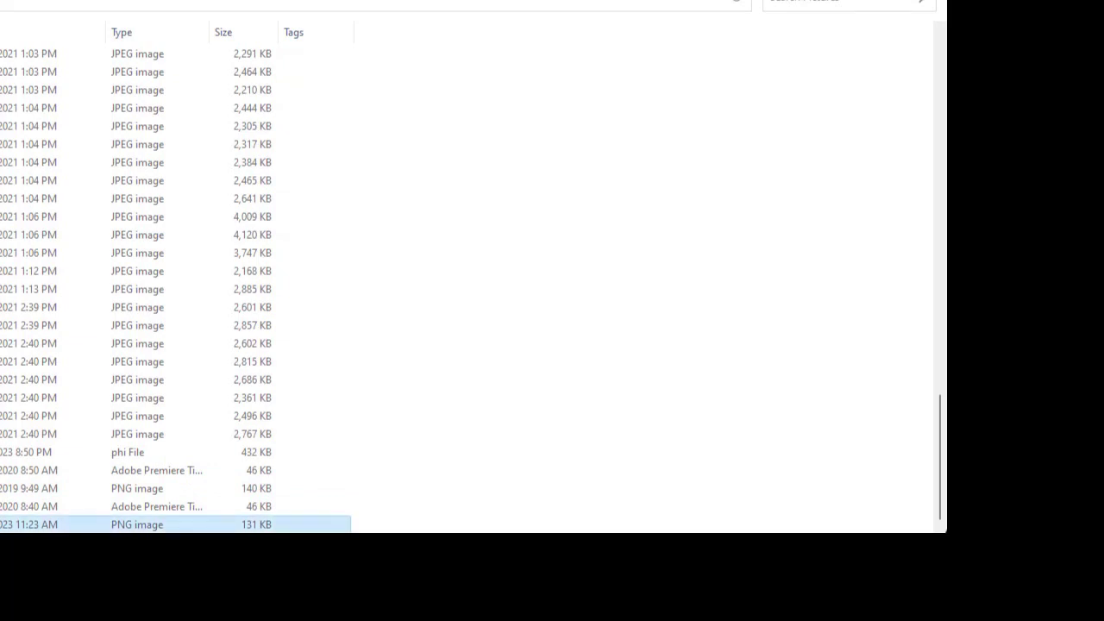